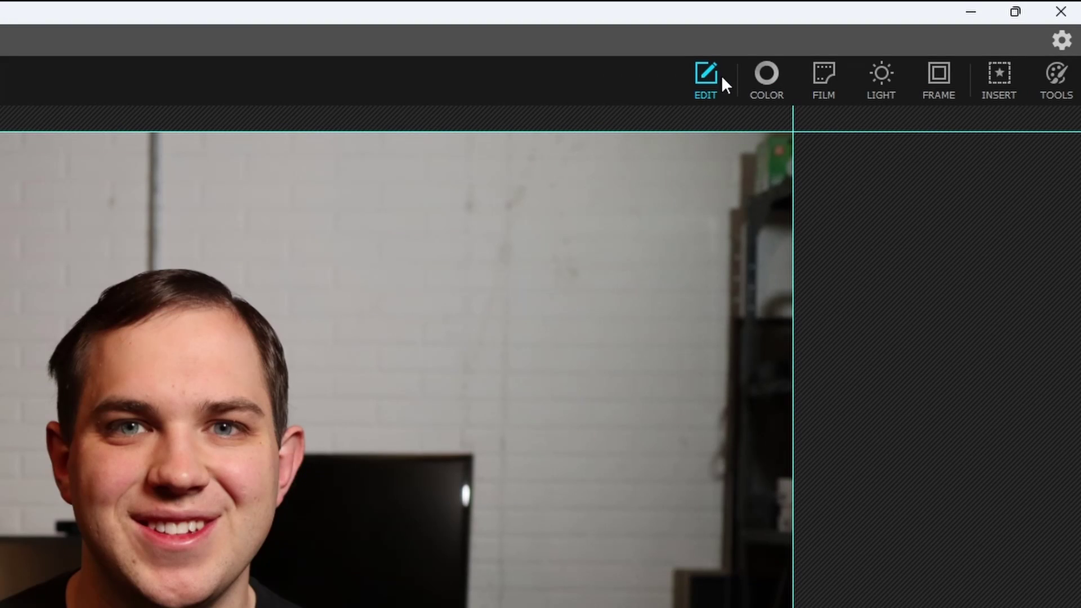
# - Open the Blur brush tool on the portrait, at size 60, hardness 39 and strength 65
pyautogui.click(1055, 72)
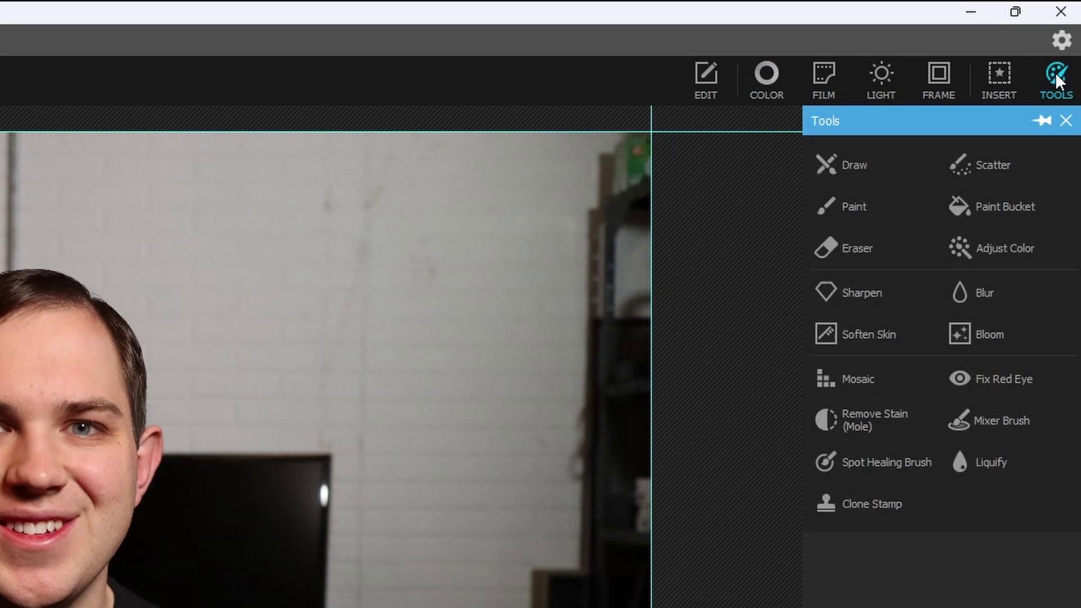
# - Brush blur over the mouth and chin, erase it from the upper face, and set strength to 23
pyautogui.click(970, 294)
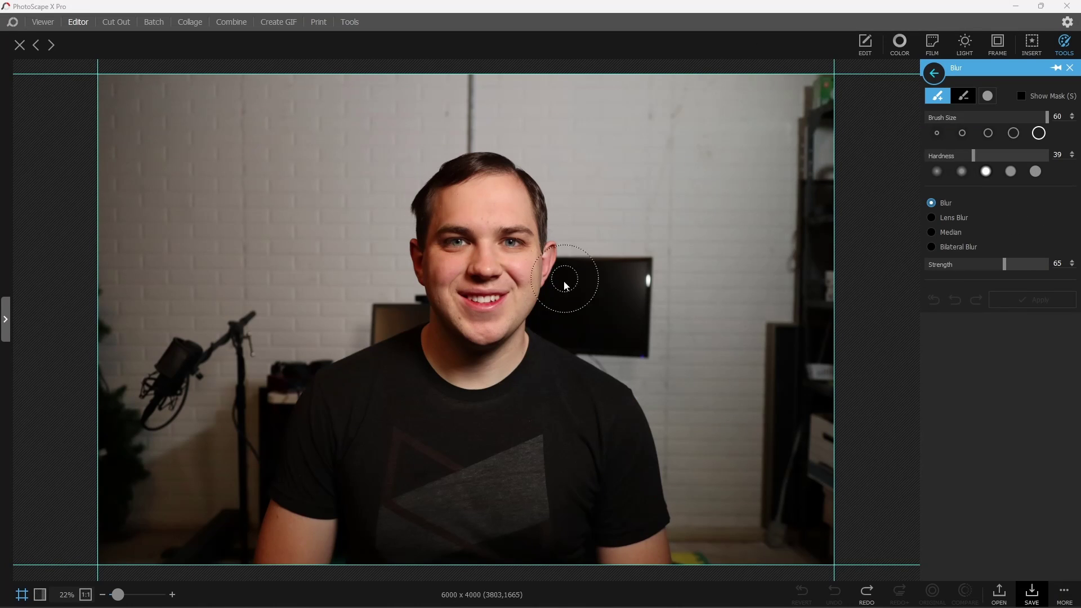
pyautogui.moveTo(430, 222)
pyautogui.mouseDown()
pyautogui.moveTo(458, 188)
pyautogui.moveTo(491, 176)
pyautogui.moveTo(545, 265)
pyautogui.moveTo(484, 366)
pyautogui.moveTo(444, 345)
pyautogui.moveTo(450, 244)
pyautogui.moveTo(469, 188)
pyautogui.moveTo(480, 290)
pyautogui.mouseUp()
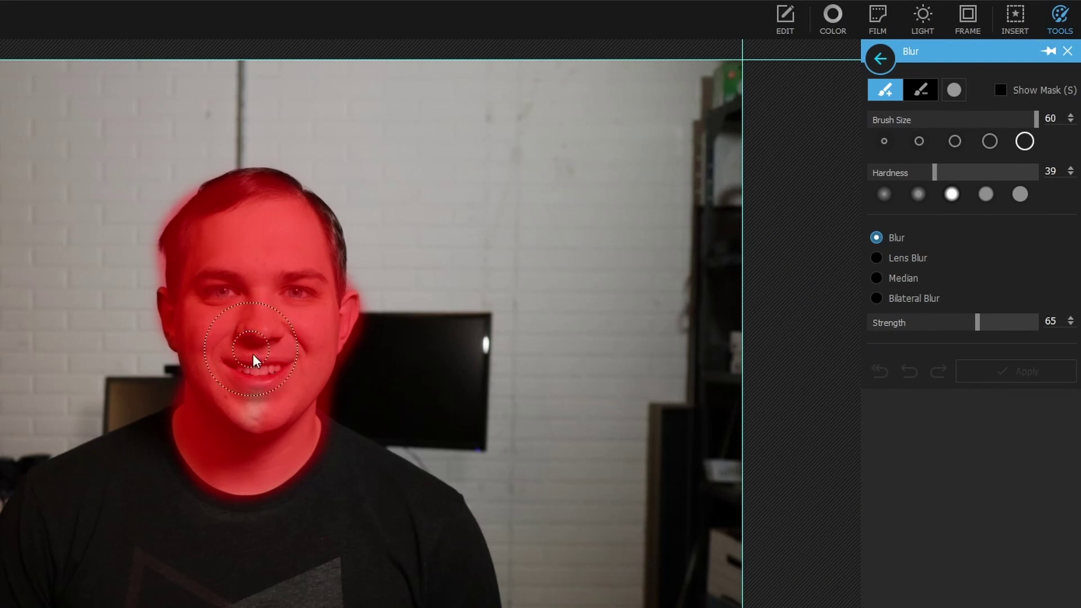
pyautogui.moveTo(253, 360); pyautogui.dragTo(246, 425)
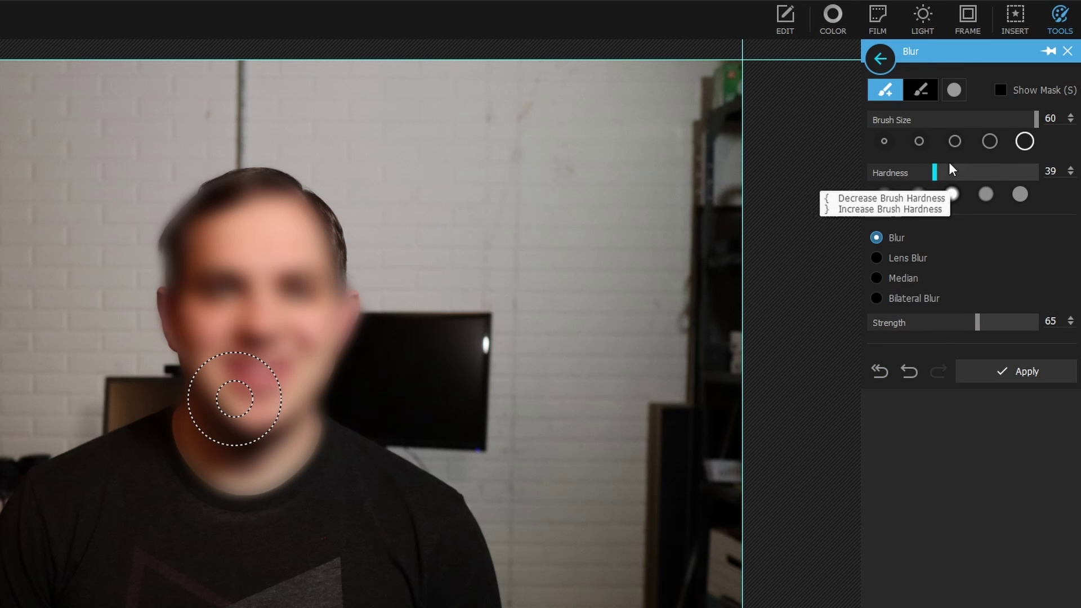
pyautogui.click(921, 90)
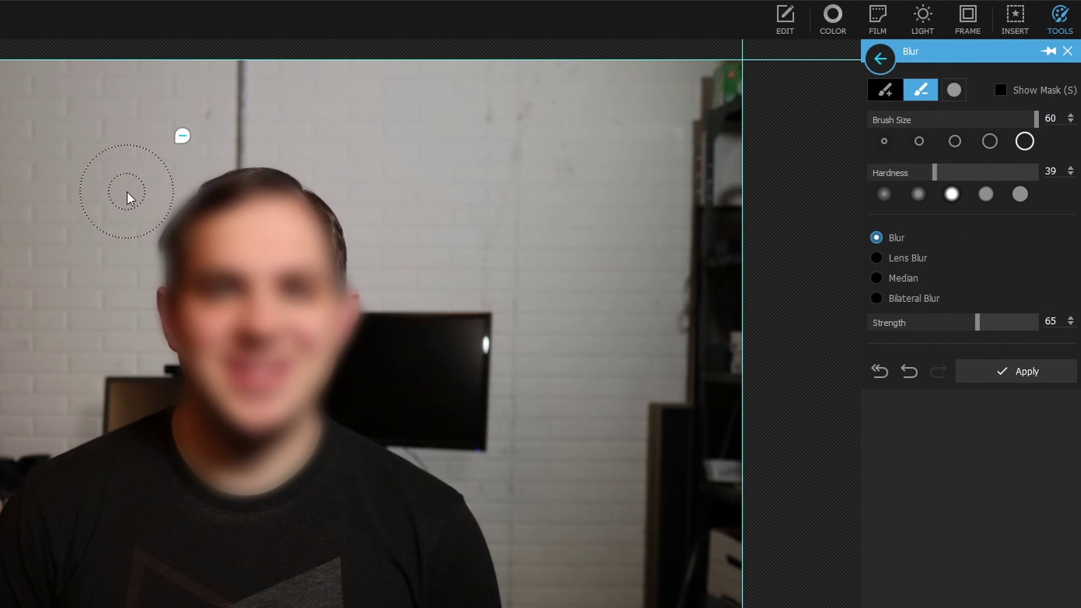
pyautogui.moveTo(126, 191)
pyautogui.mouseDown()
pyautogui.moveTo(267, 138)
pyautogui.moveTo(197, 177)
pyautogui.moveTo(242, 222)
pyautogui.moveTo(270, 298)
pyautogui.mouseUp()
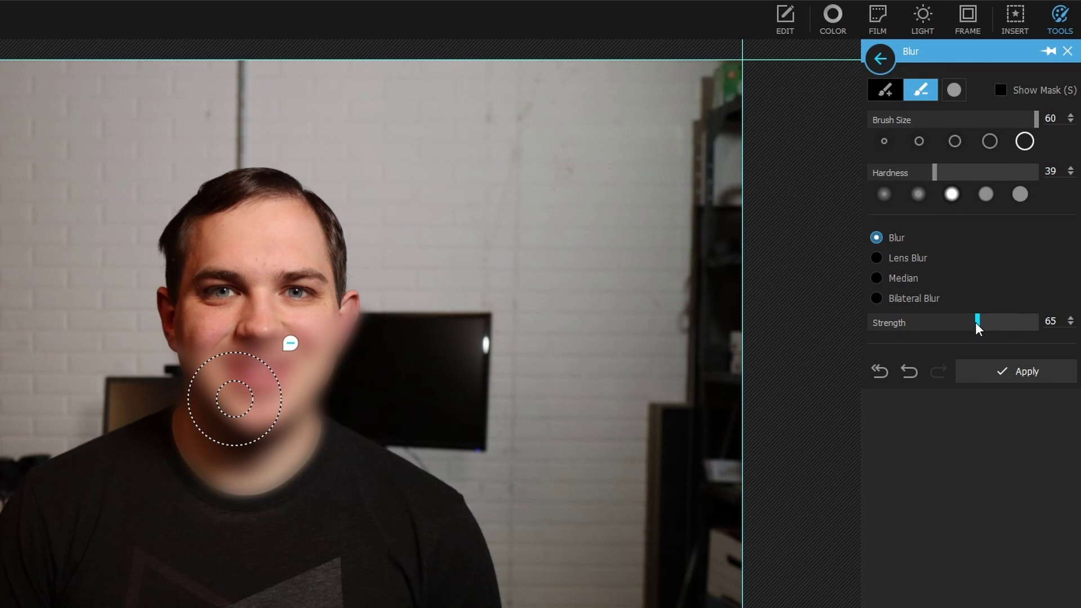
pyautogui.moveTo(977, 326); pyautogui.dragTo(907, 331)
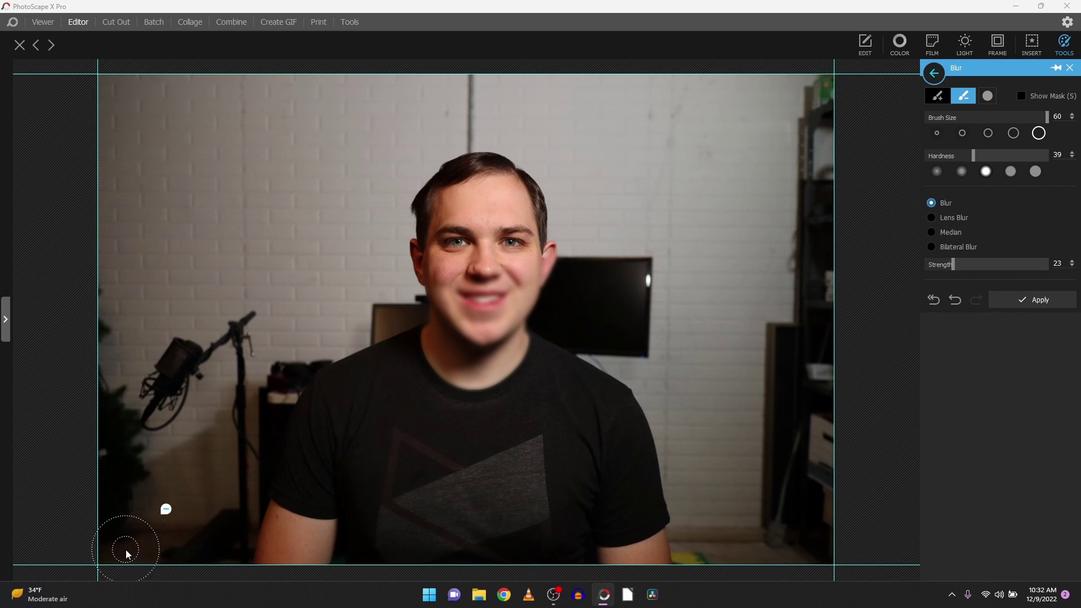
# - Zoom in to inspect the mouth-and-chin blur, zoom back out, and apply it
pyautogui.moveTo(117, 596); pyautogui.dragTo(131, 597)
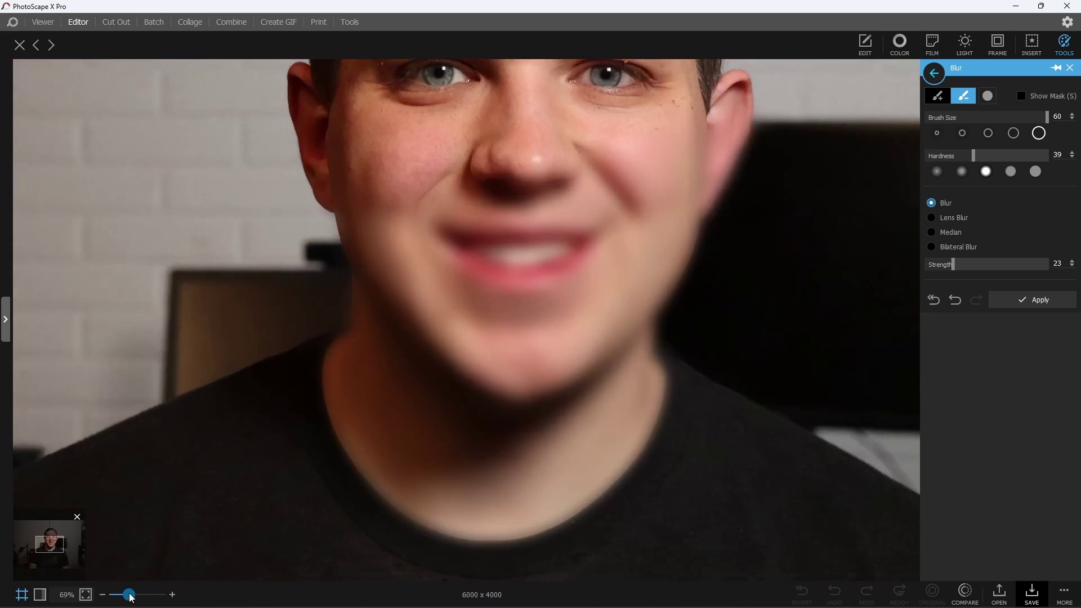
pyautogui.click(50, 534)
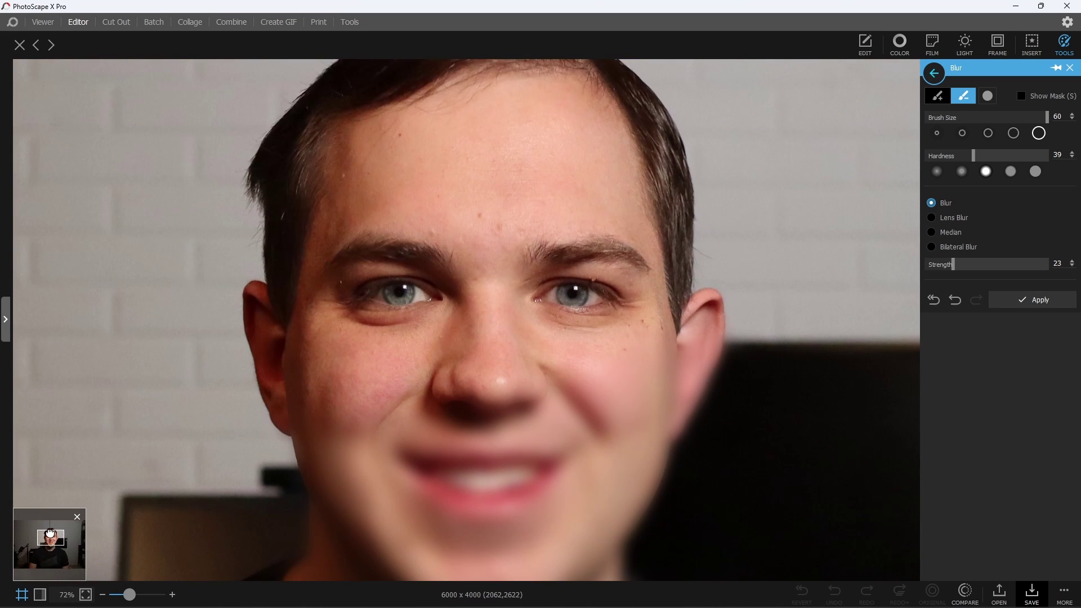
pyautogui.moveTo(50, 534); pyautogui.dragTo(49, 536)
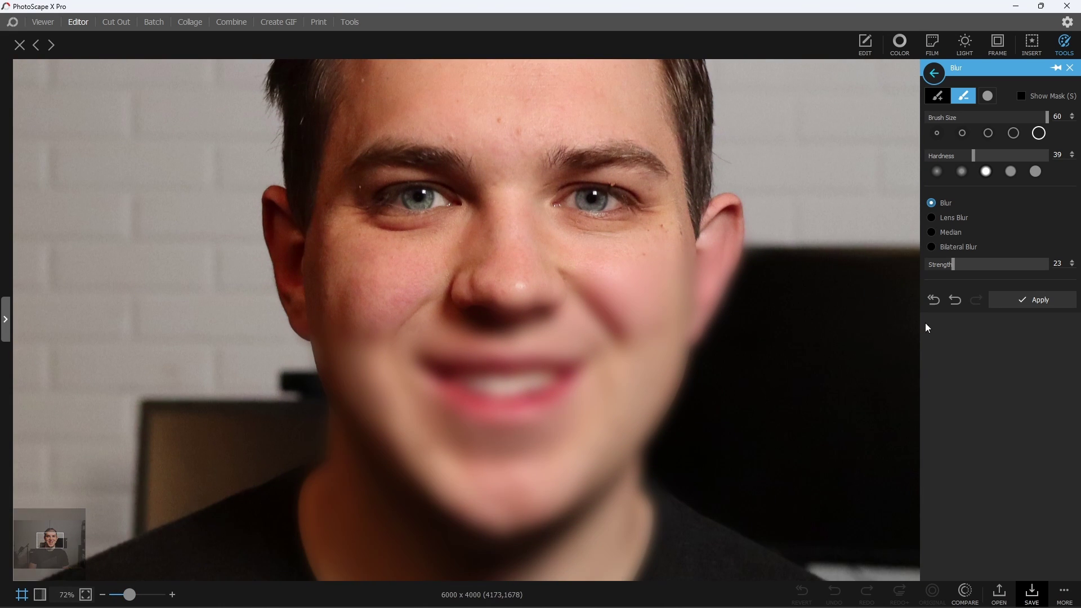
pyautogui.moveTo(133, 600); pyautogui.dragTo(118, 599)
pyautogui.click(1043, 301)
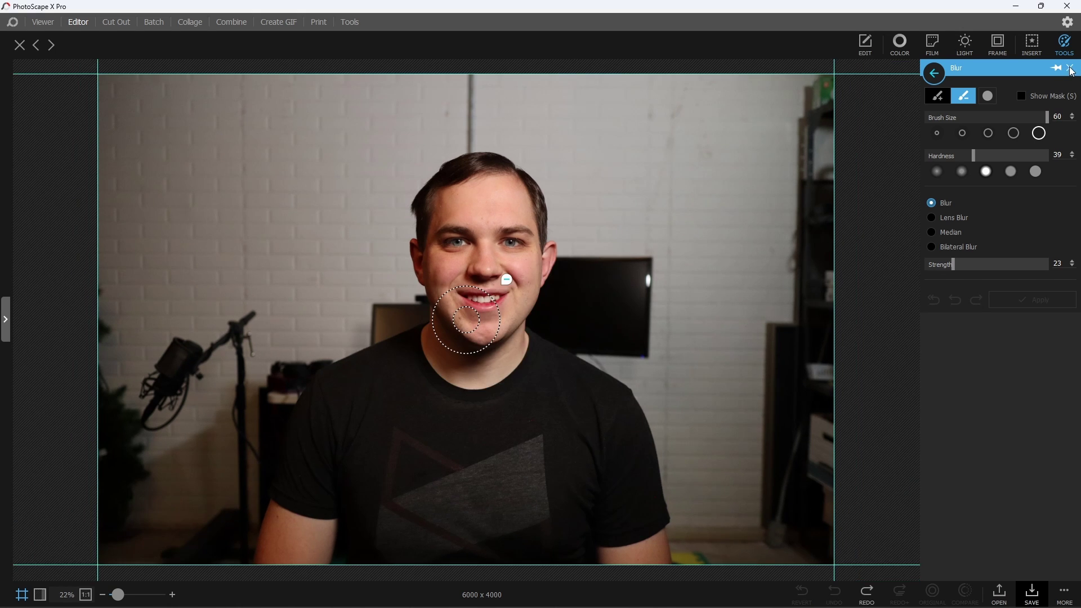
# - Close the Blur panel and show the Insert filter list (Blur, Mosaic, Crystallize)
pyautogui.click(1071, 68)
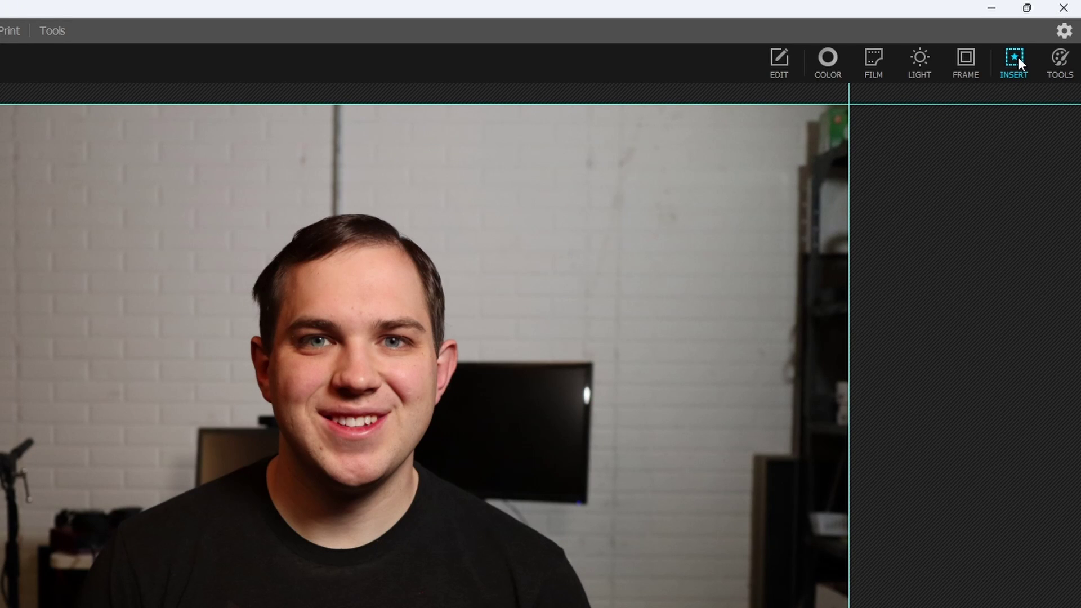
pyautogui.click(1018, 58)
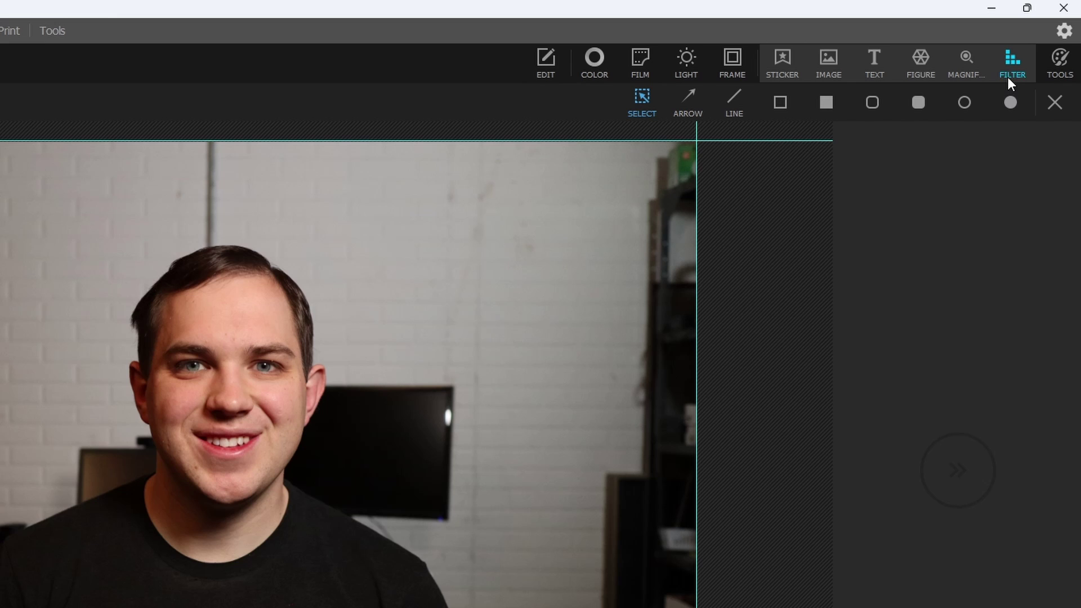
pyautogui.click(1008, 59)
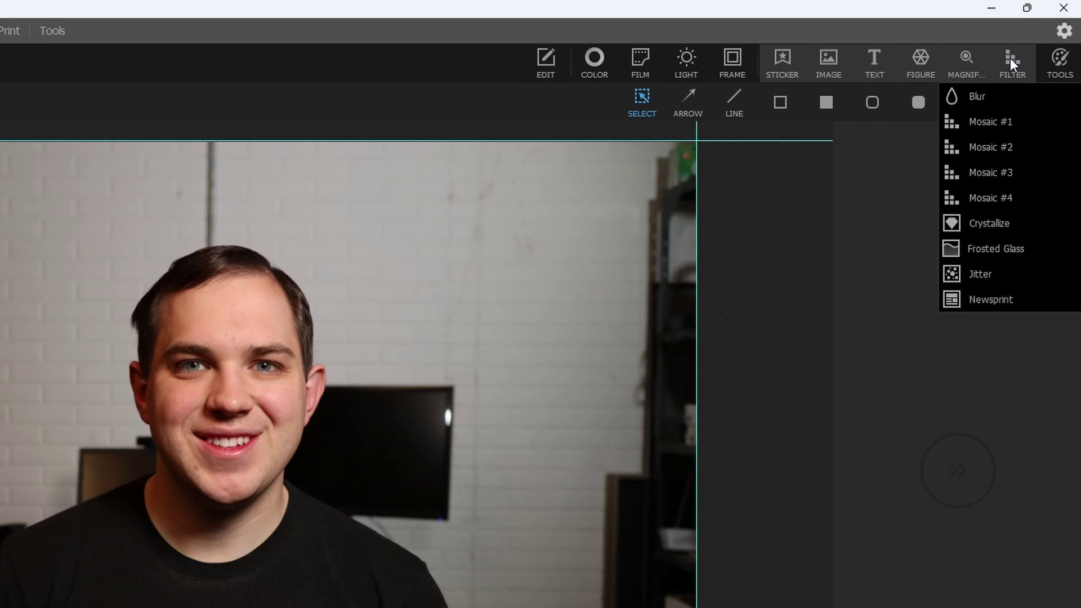
# - Insert an elliptical Blur filter overlay and size it to cover the face
pyautogui.click(1001, 94)
pyautogui.moveTo(222, 488); pyautogui.dragTo(0, 313)
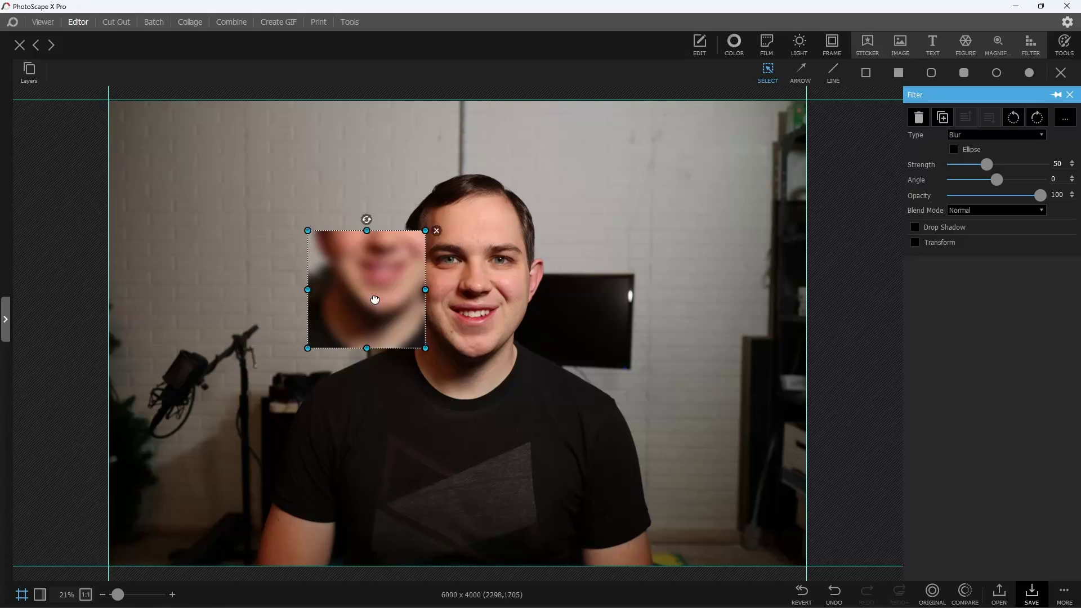
pyautogui.moveTo(309, 222); pyautogui.dragTo(470, 265)
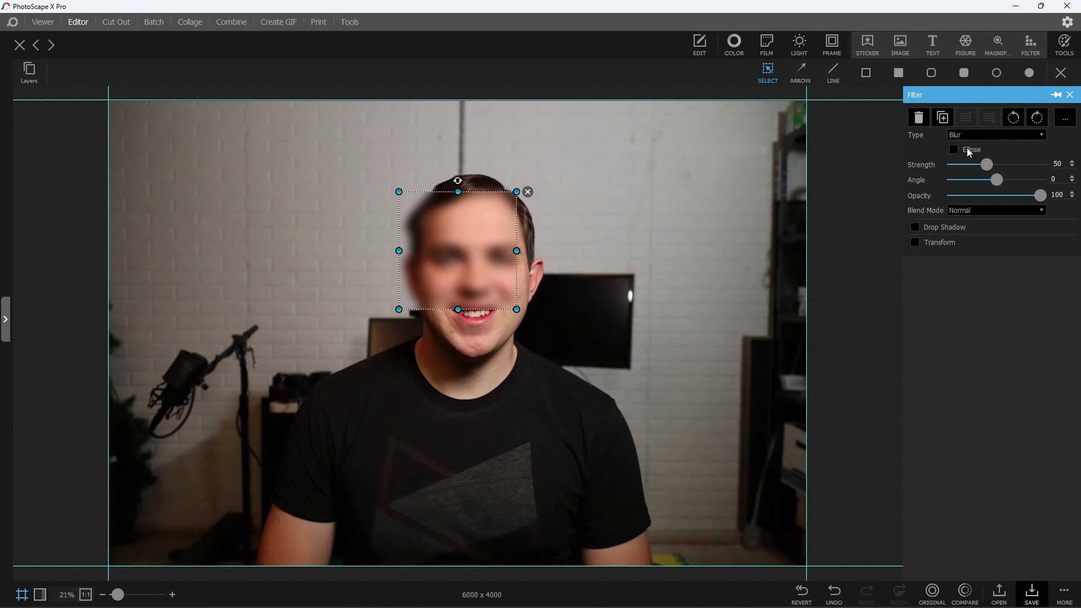
pyautogui.click(954, 150)
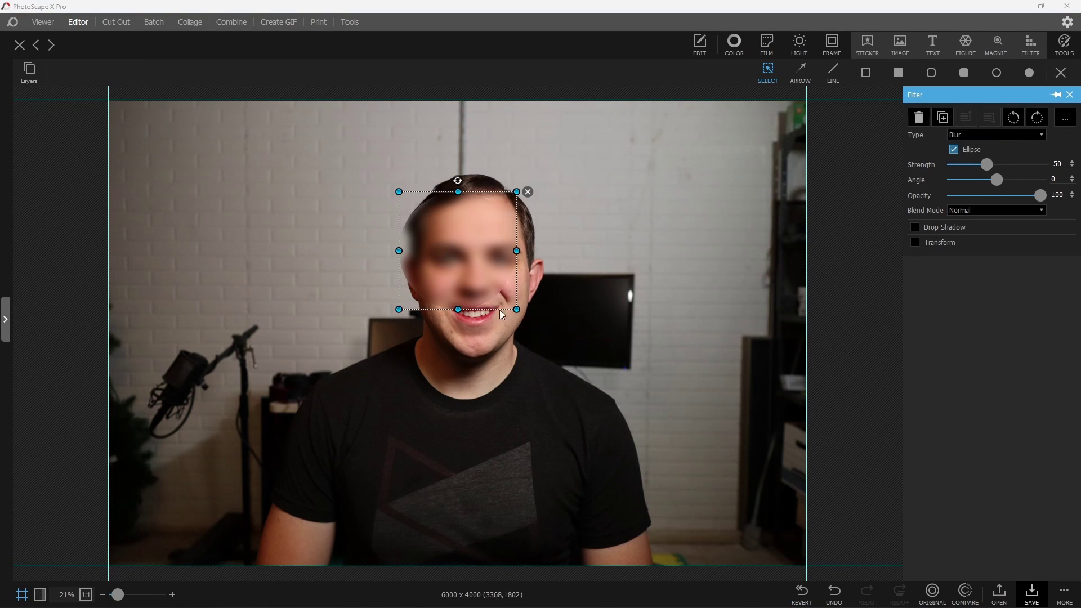
pyautogui.moveTo(517, 309); pyautogui.dragTo(721, 500)
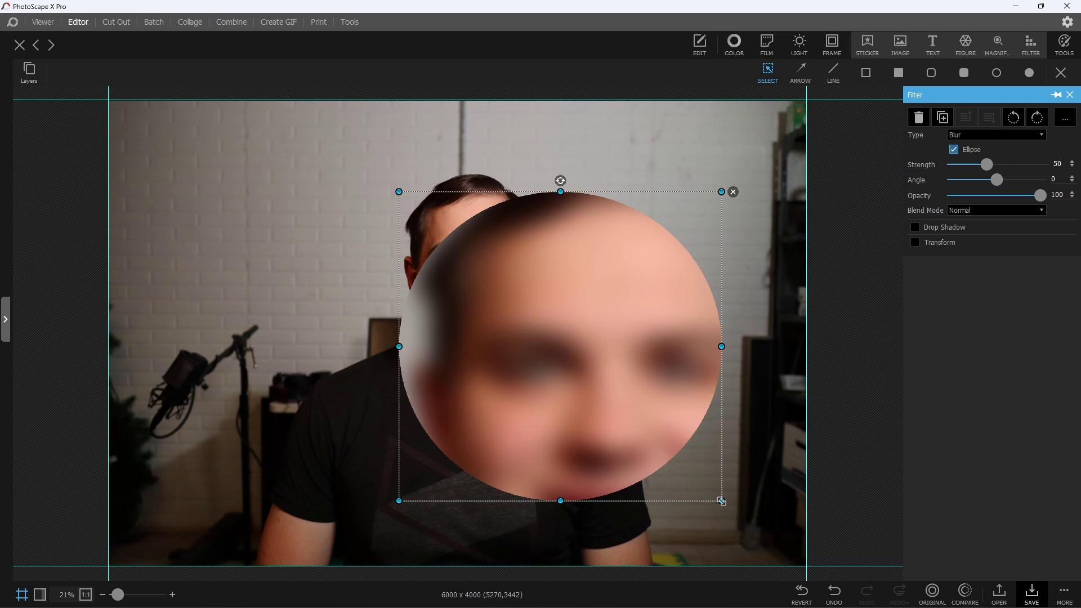
pyautogui.moveTo(637, 437); pyautogui.dragTo(529, 346)
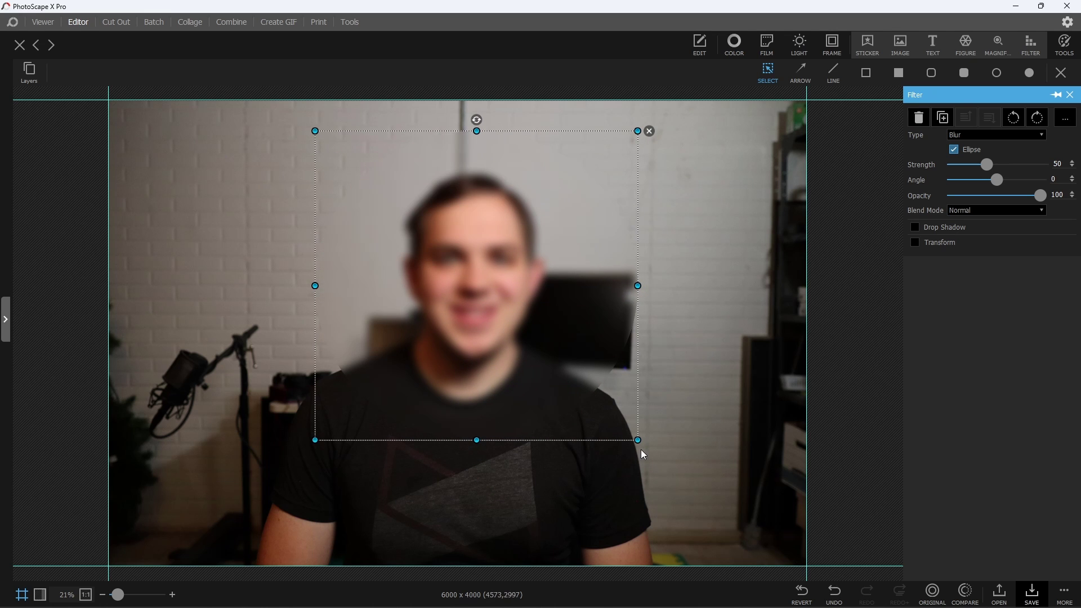
pyautogui.moveTo(638, 439); pyautogui.dragTo(515, 339)
pyautogui.moveTo(422, 254); pyautogui.dragTo(479, 284)
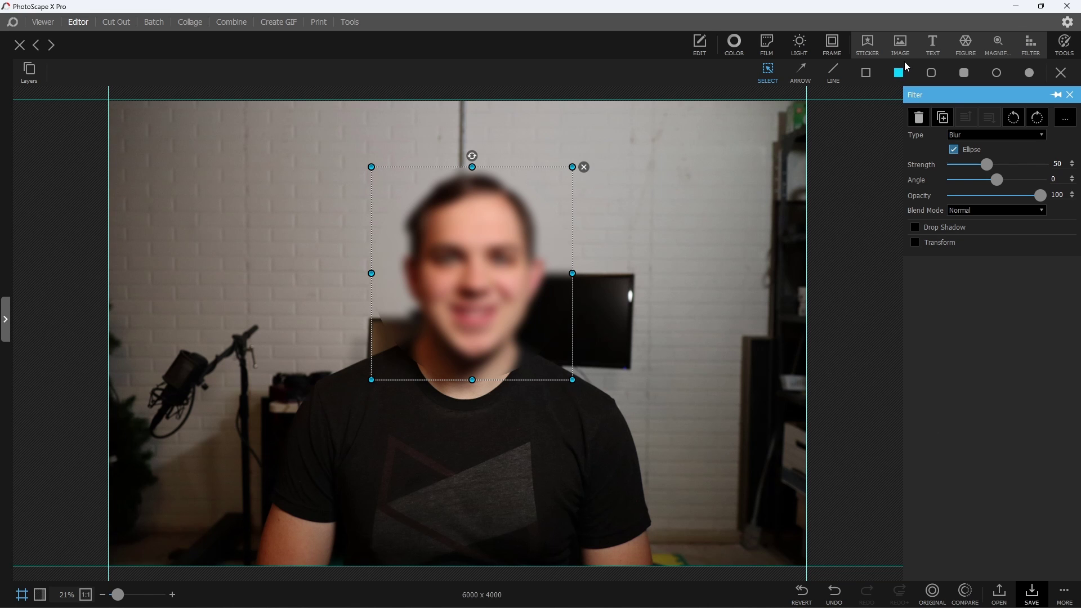
# - Duplicate the face blur ellipse as a smaller copy over the microphone at lower left
pyautogui.click(943, 118)
pyautogui.moveTo(487, 259); pyautogui.dragTo(328, 393)
pyautogui.moveTo(398, 278); pyautogui.dragTo(338, 365)
pyautogui.moveTo(321, 410); pyautogui.dragTo(366, 398)
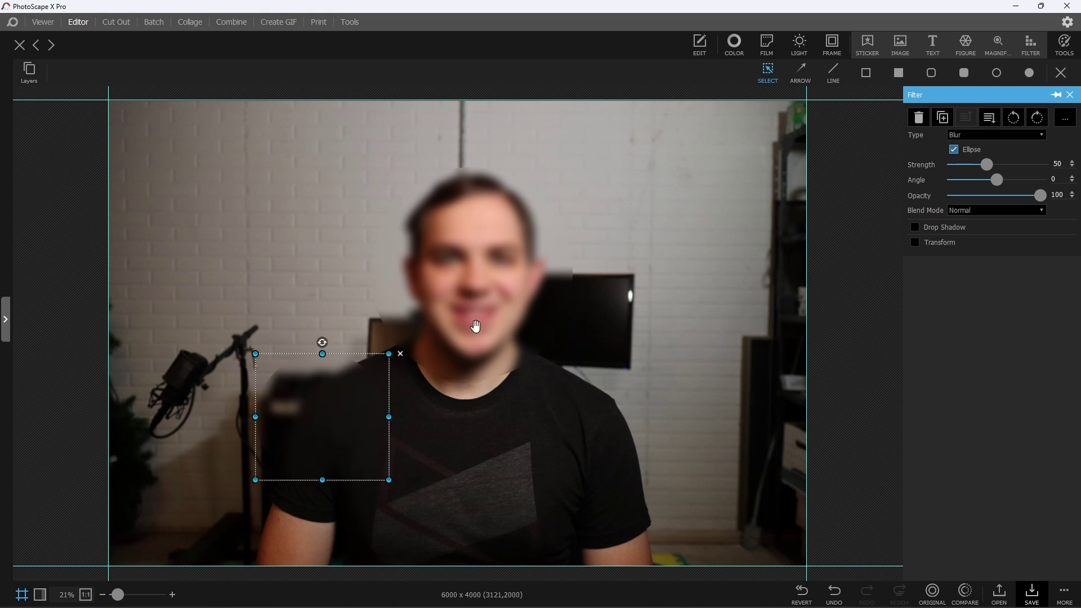
pyautogui.click(475, 323)
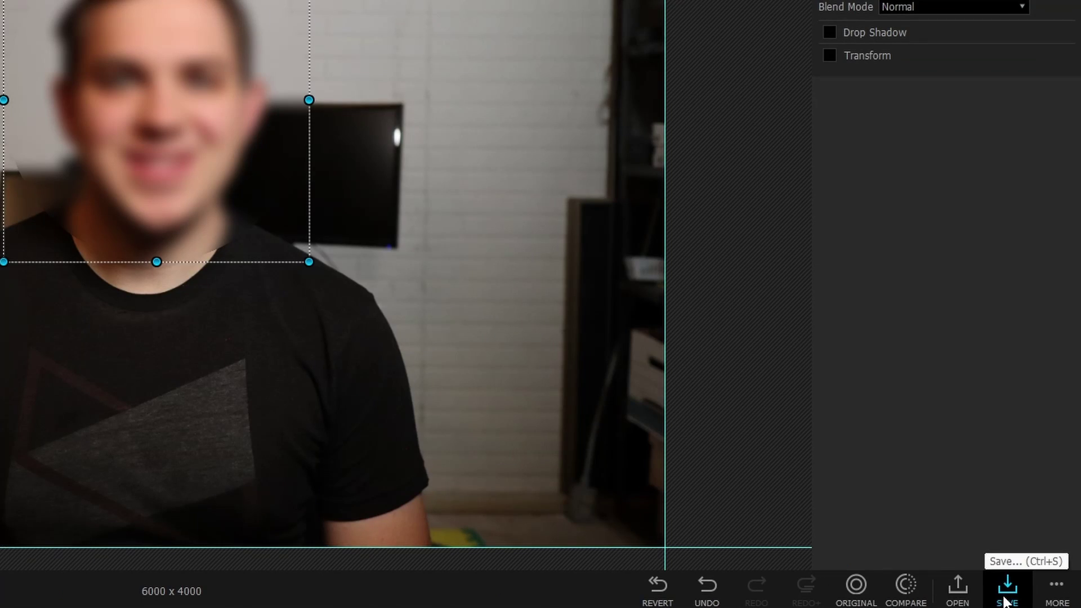
# - Check the save options, shift the face blur overlay slightly right, and show the Tools list
pyautogui.click(1057, 589)
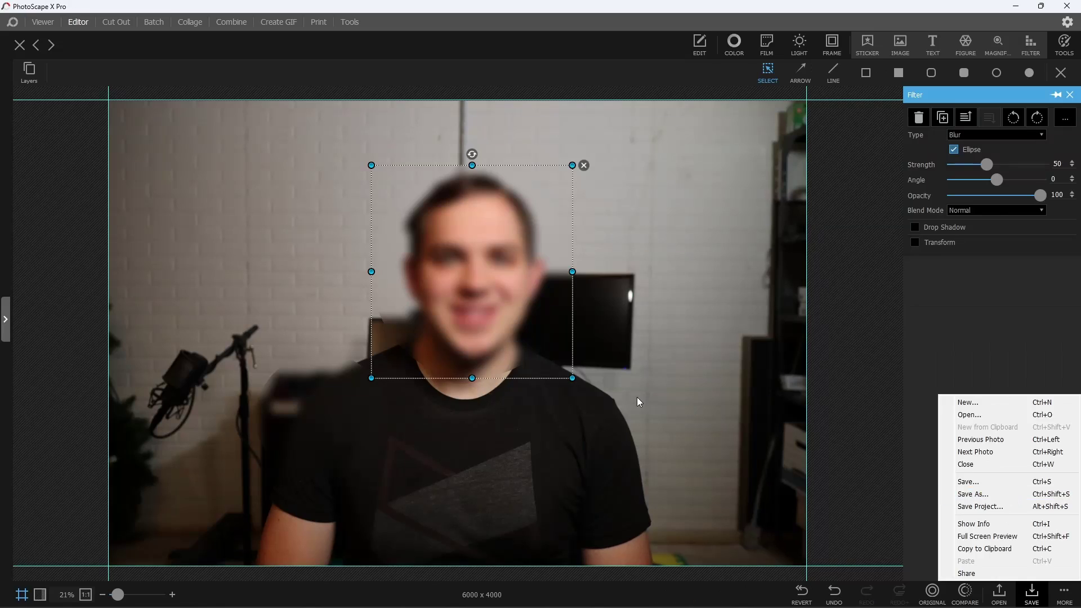
pyautogui.press('Escape')
pyautogui.click(466, 313)
pyautogui.moveTo(451, 290)
pyautogui.mouseDown()
pyautogui.moveTo(561, 294)
pyautogui.moveTo(400, 293)
pyautogui.moveTo(396, 281)
pyautogui.moveTo(470, 288)
pyautogui.mouseUp()
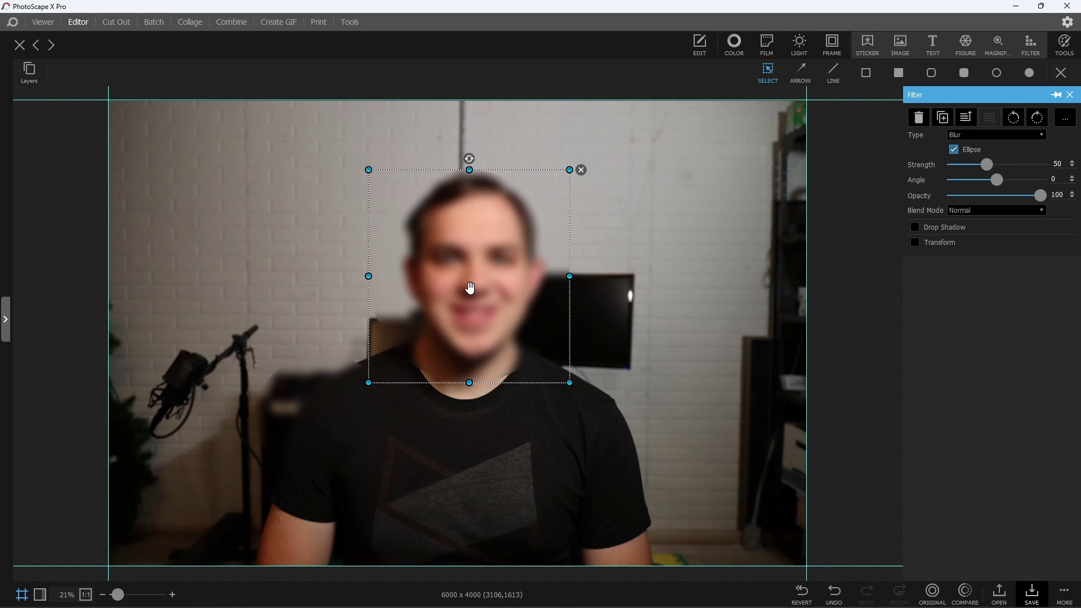
pyautogui.click(1068, 45)
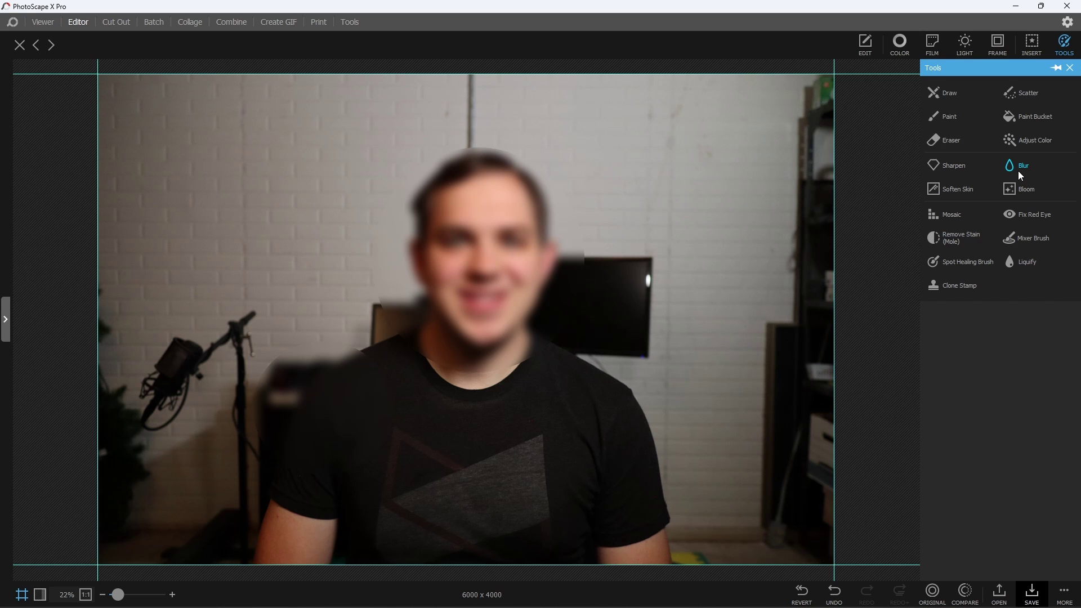
# - Delete both blur overlays and insert the purple-lit studio photo as an image overlay
pyautogui.click(1070, 69)
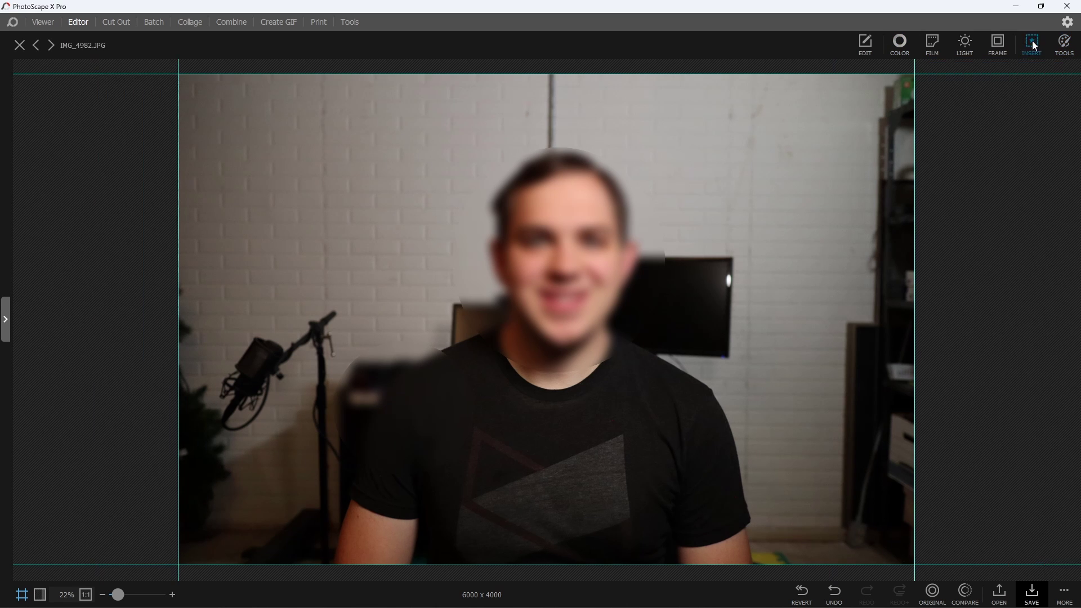
pyautogui.click(1032, 42)
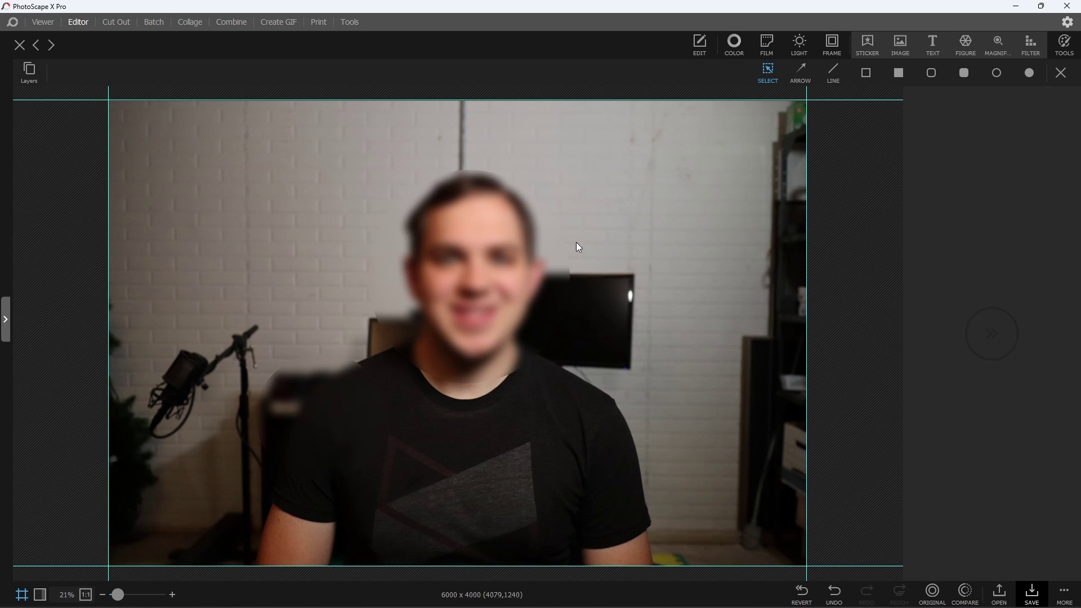
pyautogui.moveTo(369, 170); pyautogui.dragTo(570, 383)
pyautogui.click(581, 170)
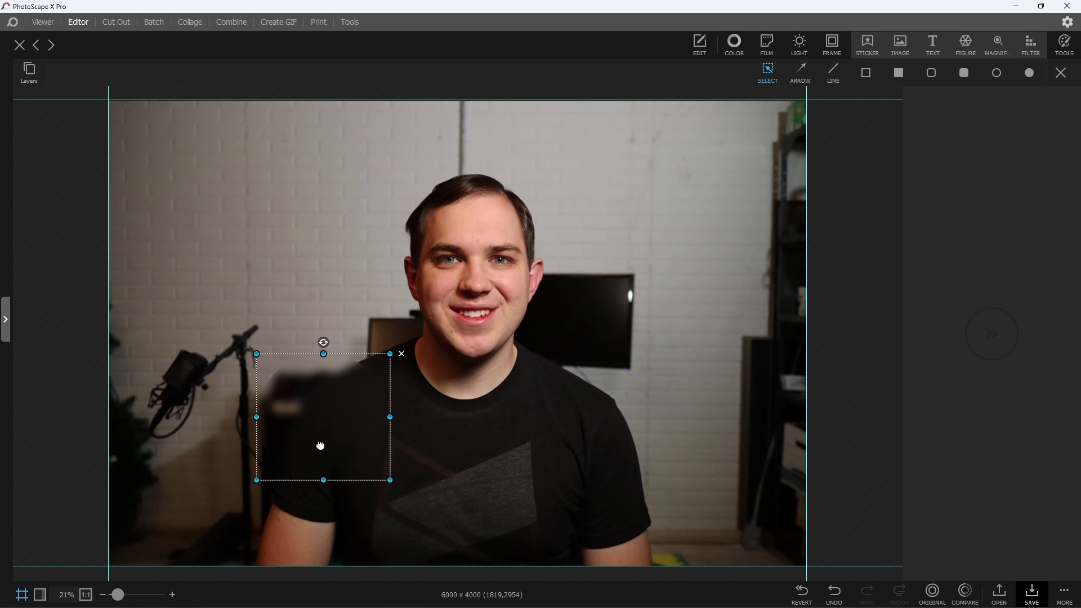
pyautogui.click(399, 355)
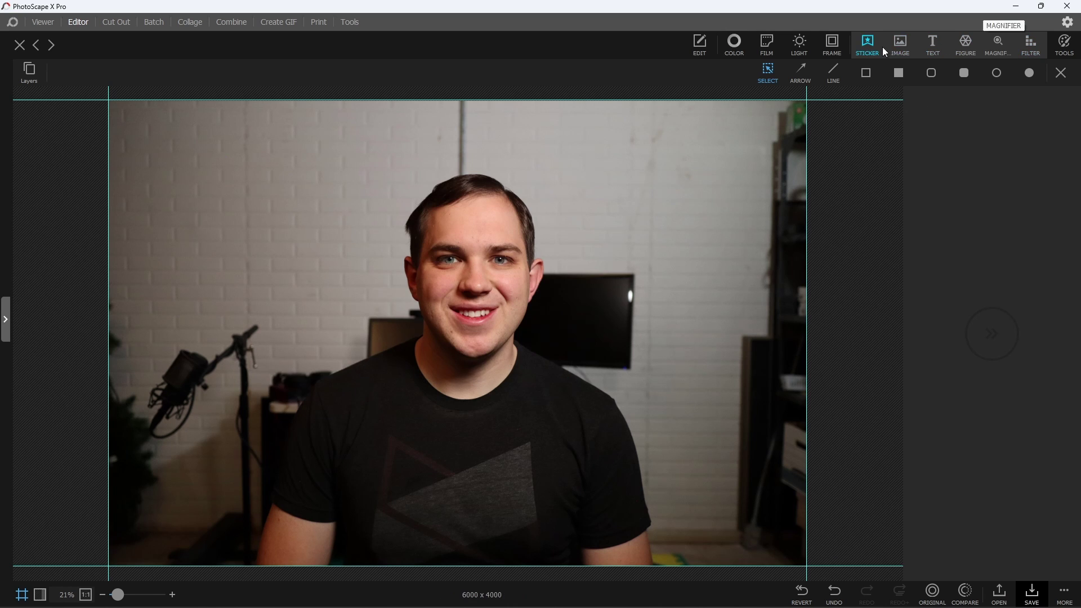
pyautogui.click(901, 44)
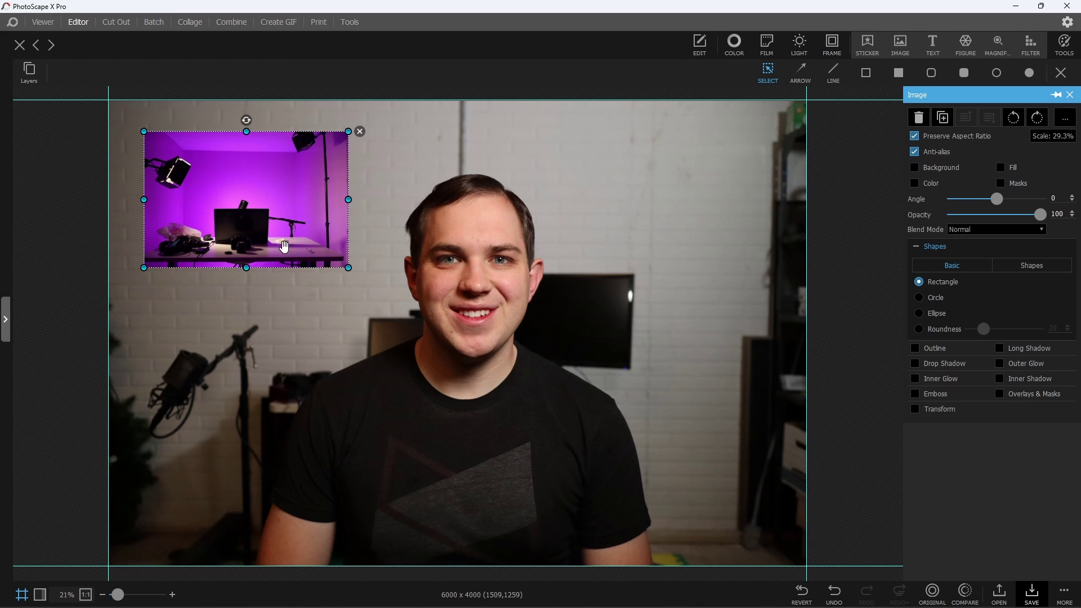
pyautogui.click(1028, 44)
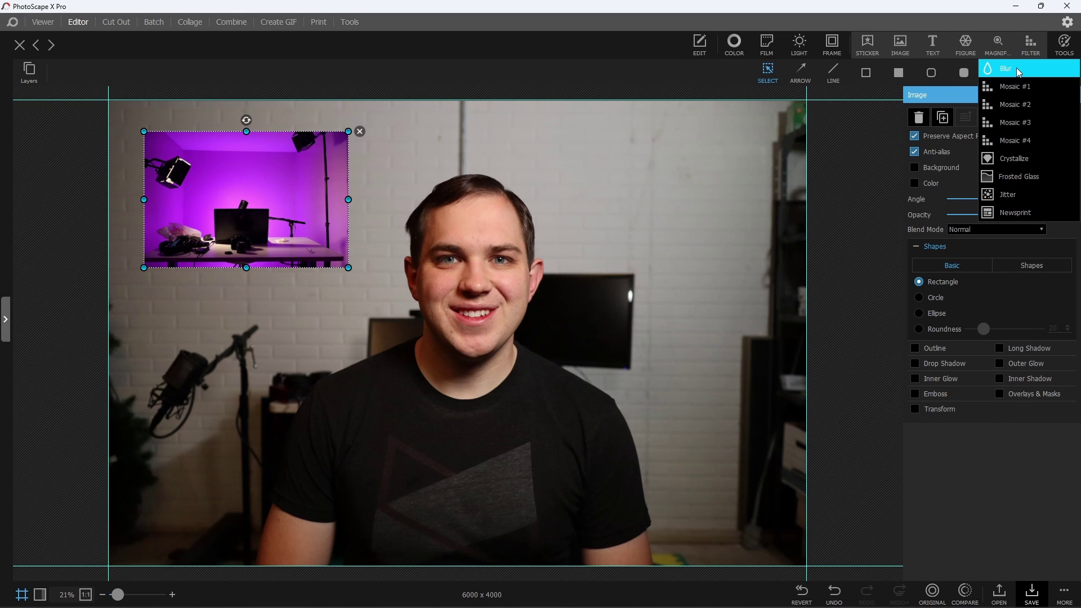
# - Try a blur box over the studio inset and face, delete it, and return the inset top-left
pyautogui.click(1016, 67)
pyautogui.moveTo(442, 342); pyautogui.dragTo(283, 233)
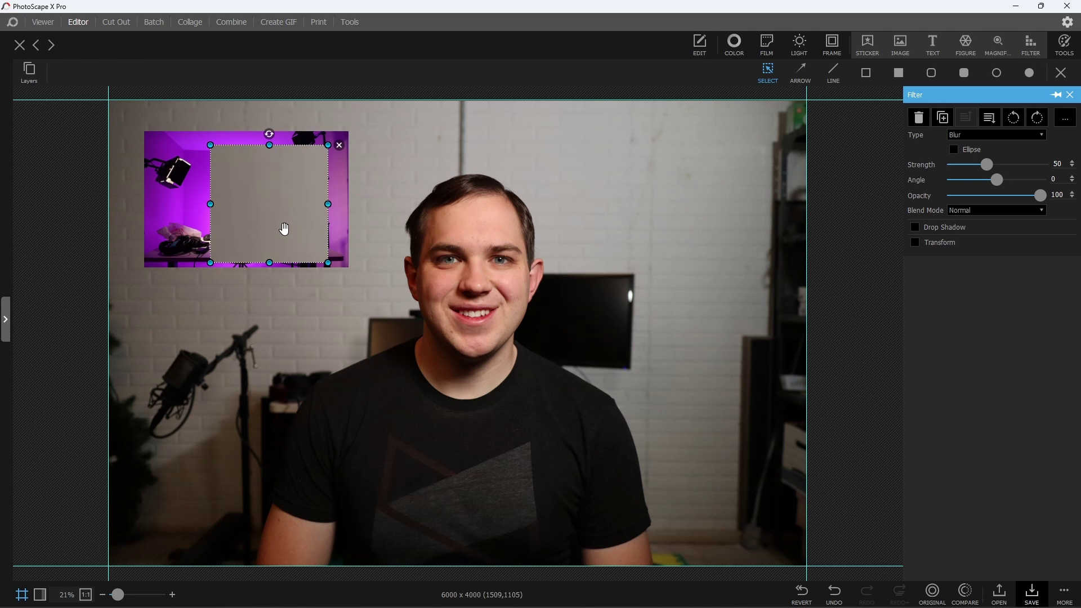
pyautogui.click(169, 205)
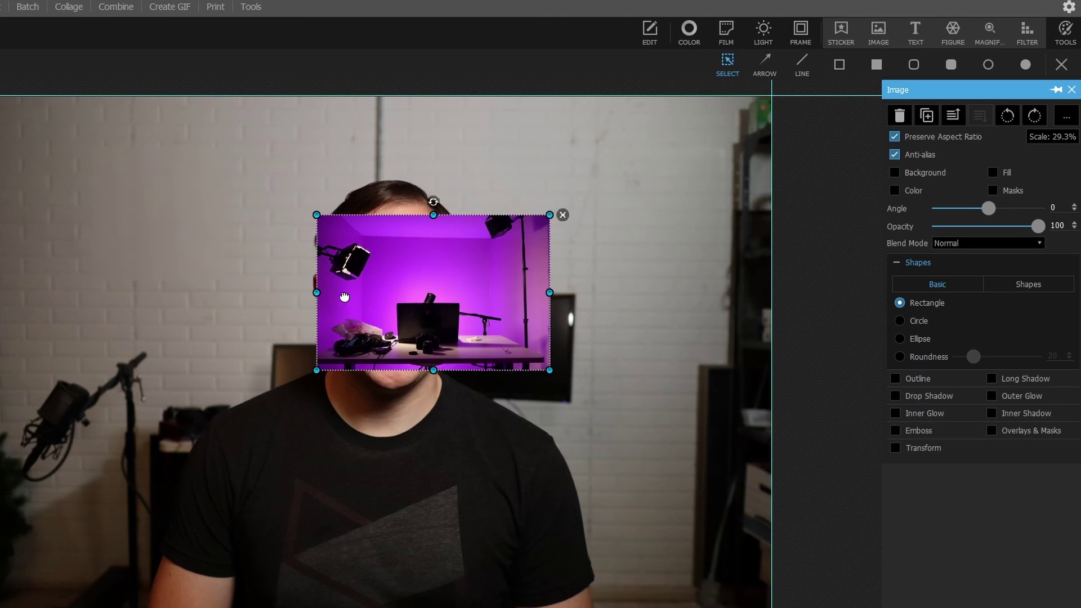
pyautogui.moveTo(420, 330); pyautogui.dragTo(388, 330)
pyautogui.moveTo(164, 217); pyautogui.dragTo(395, 296)
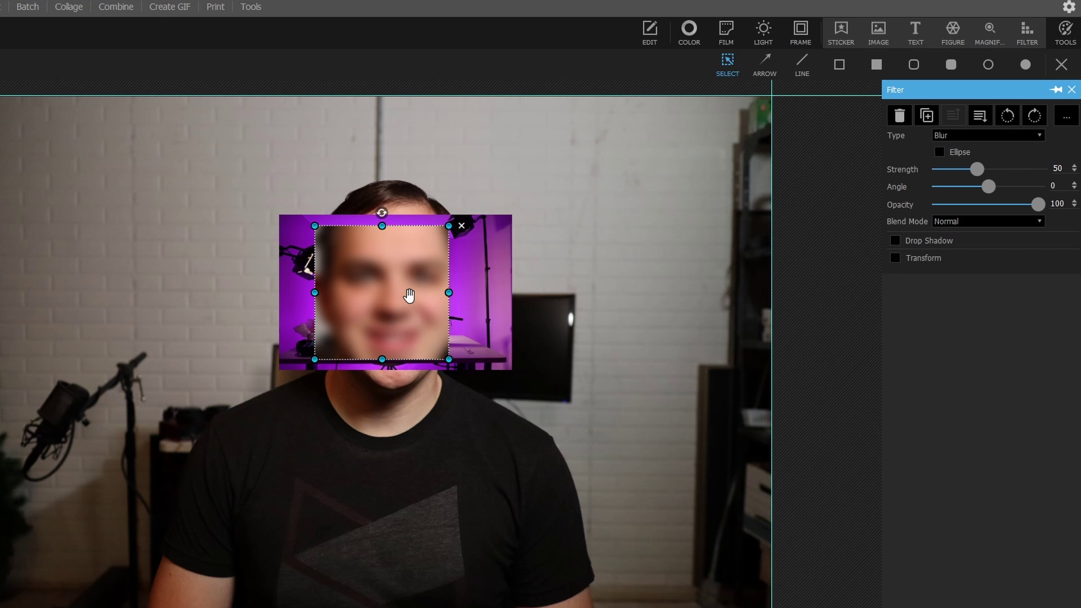
pyautogui.click(462, 226)
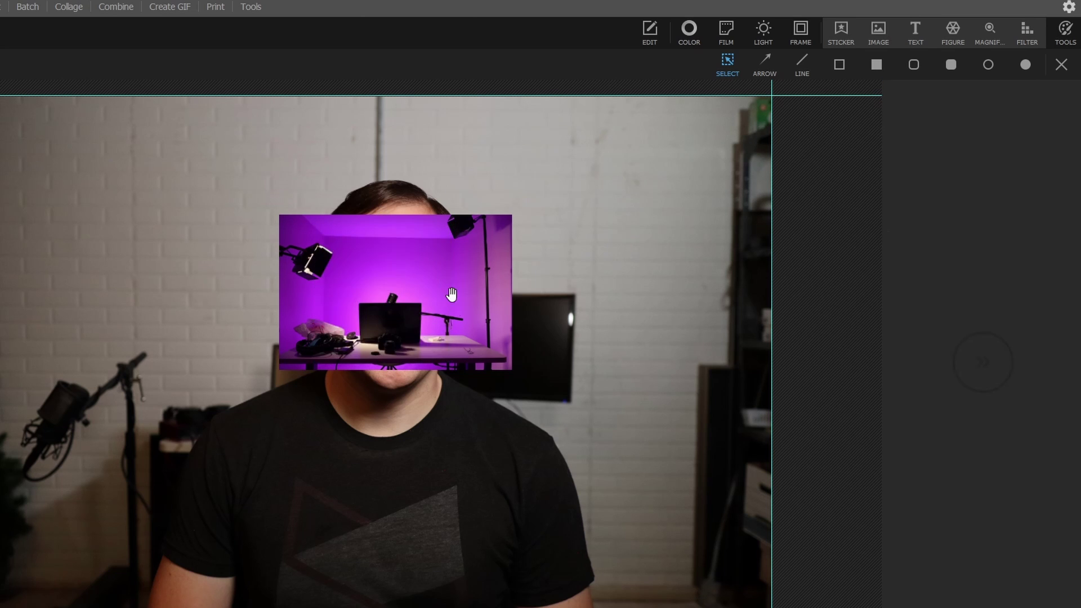
pyautogui.moveTo(452, 294); pyautogui.dragTo(207, 242)
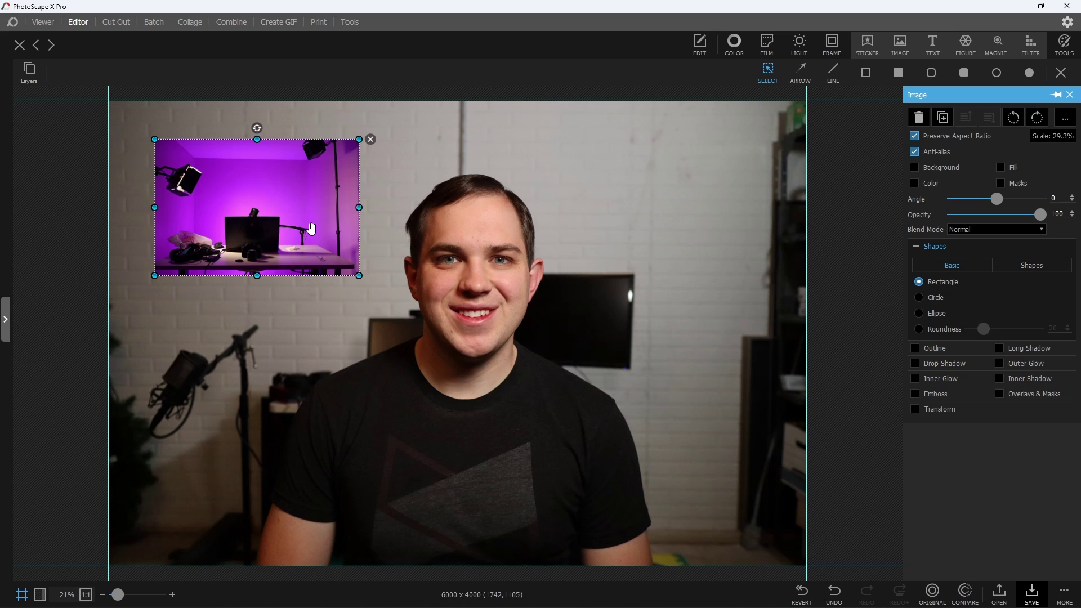
# - Merge all layers so the studio photo inset becomes part of the portrait
pyautogui.click(33, 77)
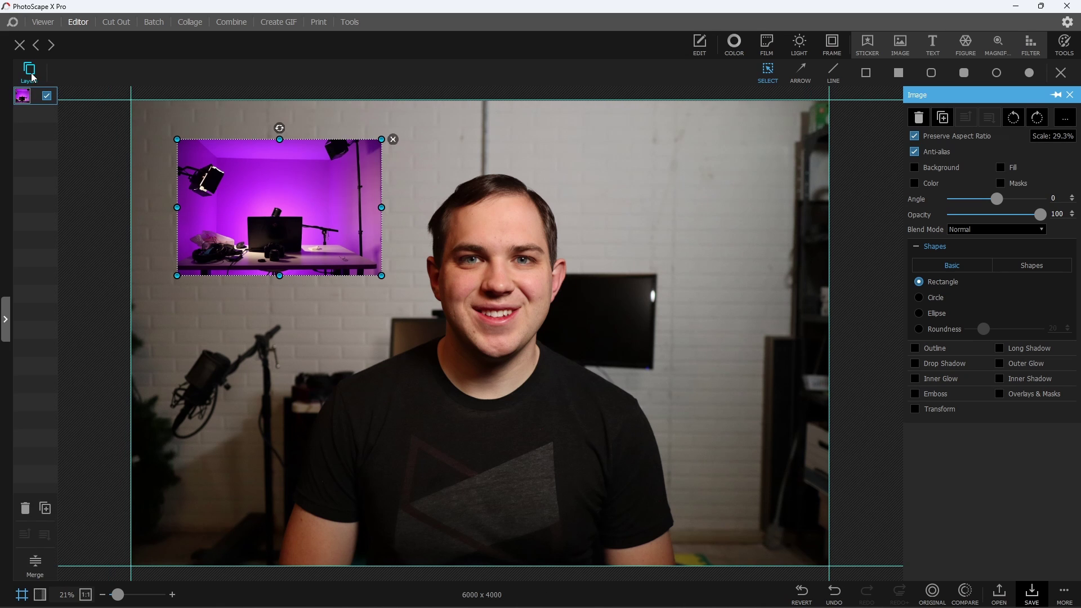
pyautogui.click(35, 570)
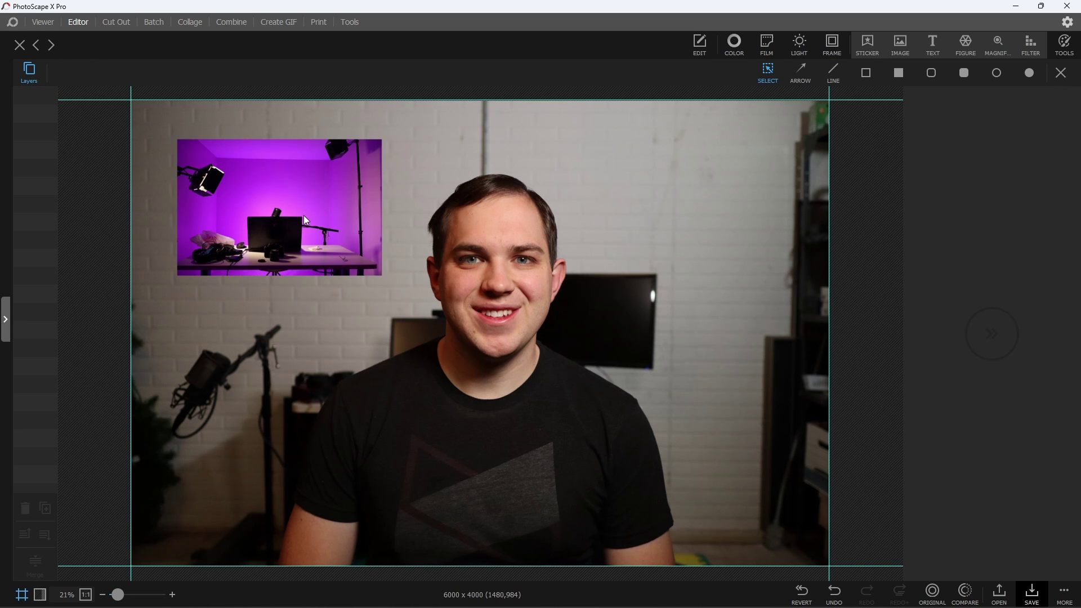
pyautogui.click(1028, 48)
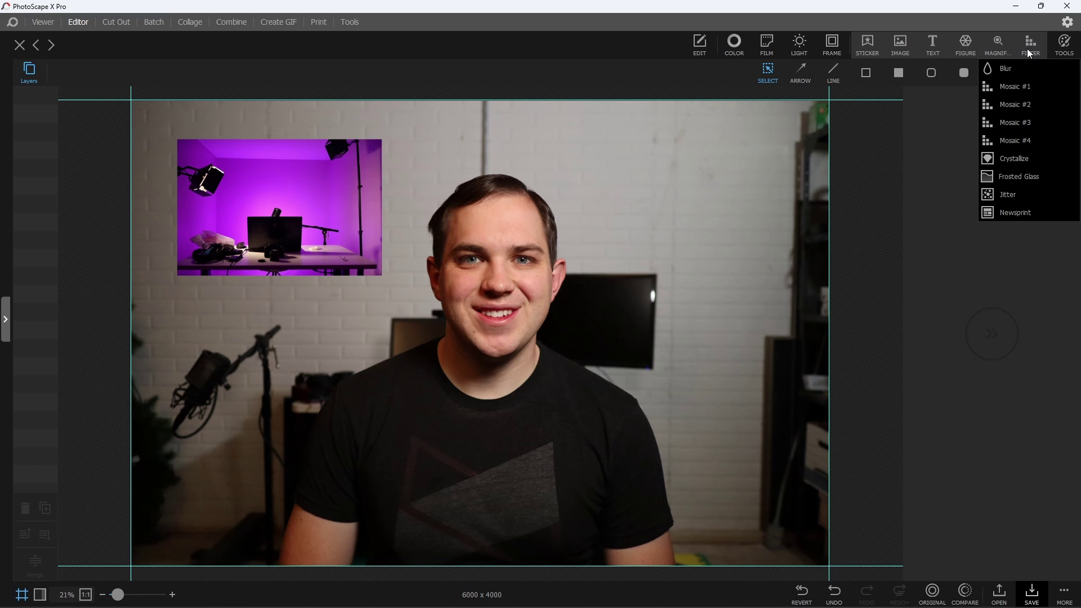
pyautogui.click(1019, 76)
pyautogui.moveTo(511, 320); pyautogui.dragTo(263, 191)
pyautogui.moveTo(293, 255); pyautogui.dragTo(382, 281)
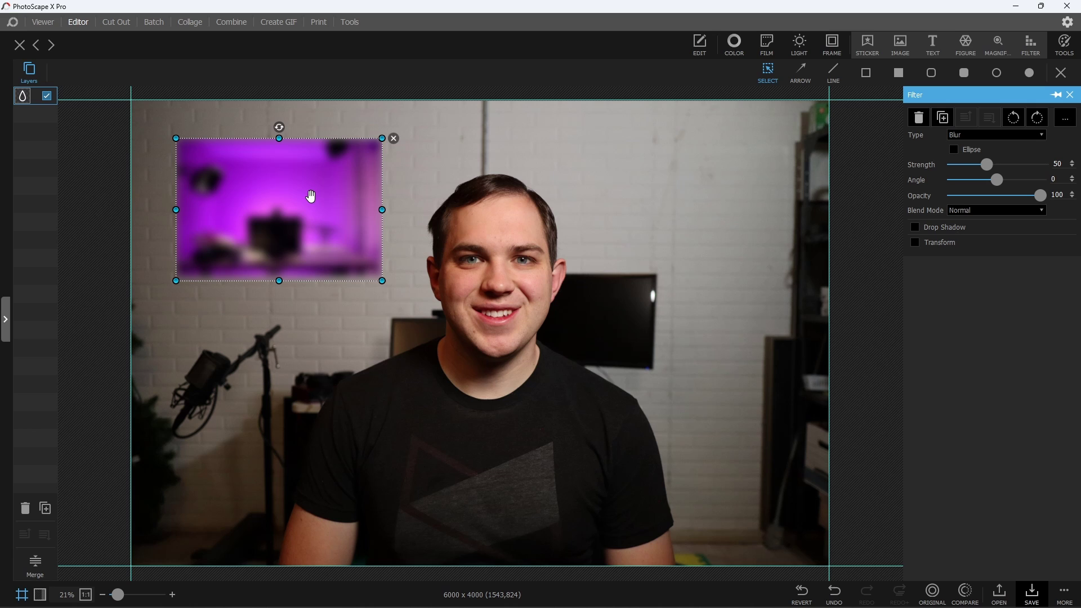
pyautogui.click(393, 138)
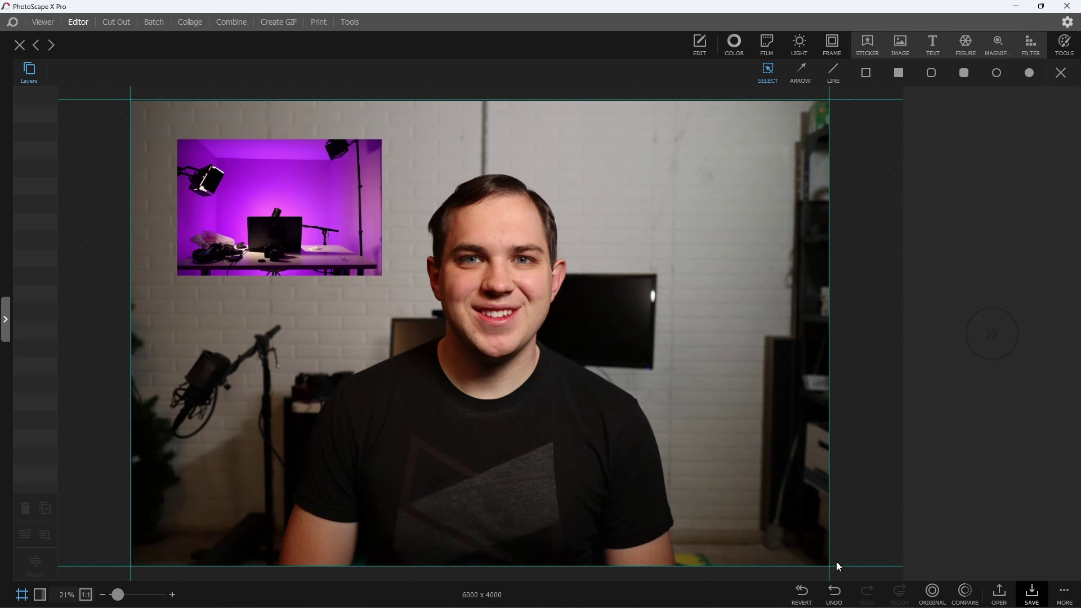
# - Revert the portrait to drop the inset and open a second PhotoScape X Pro window's folder browser
pyautogui.click(802, 594)
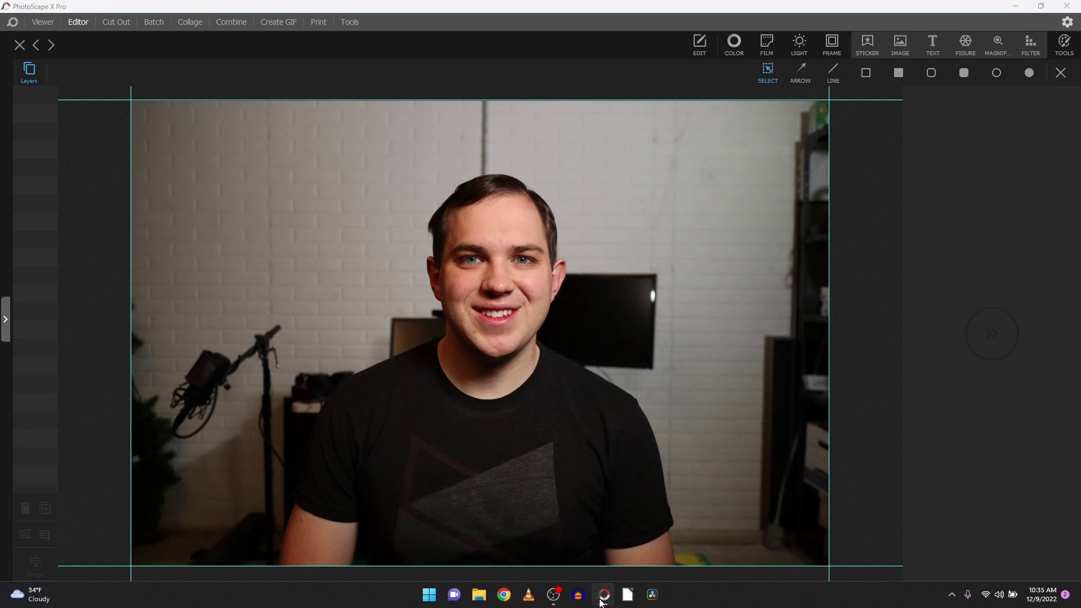
pyautogui.rightClick(603, 598)
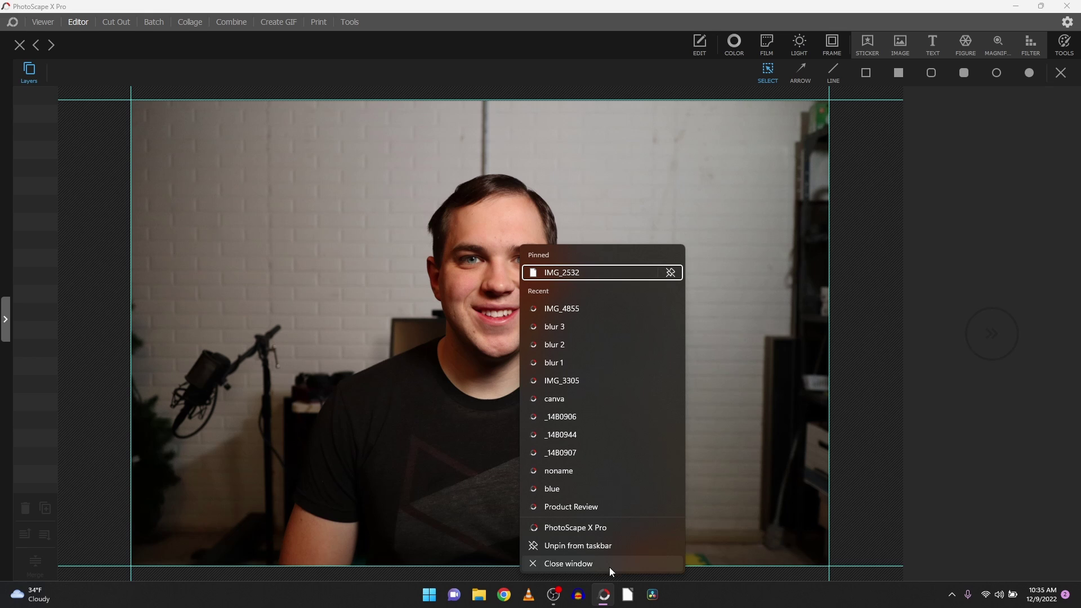
pyautogui.click(631, 526)
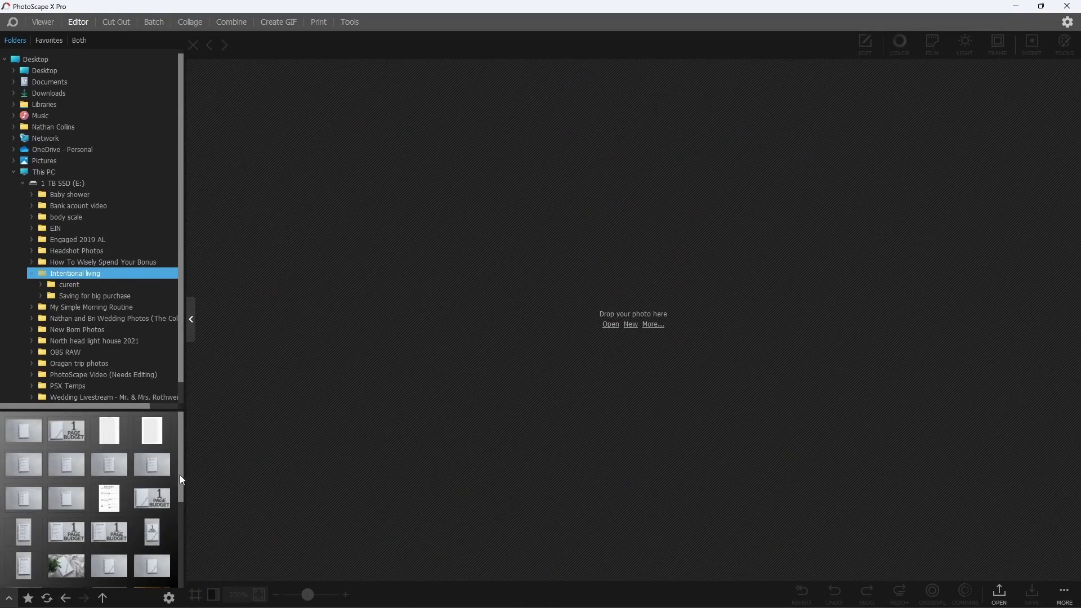
pyautogui.moveTo(181, 474); pyautogui.dragTo(182, 566)
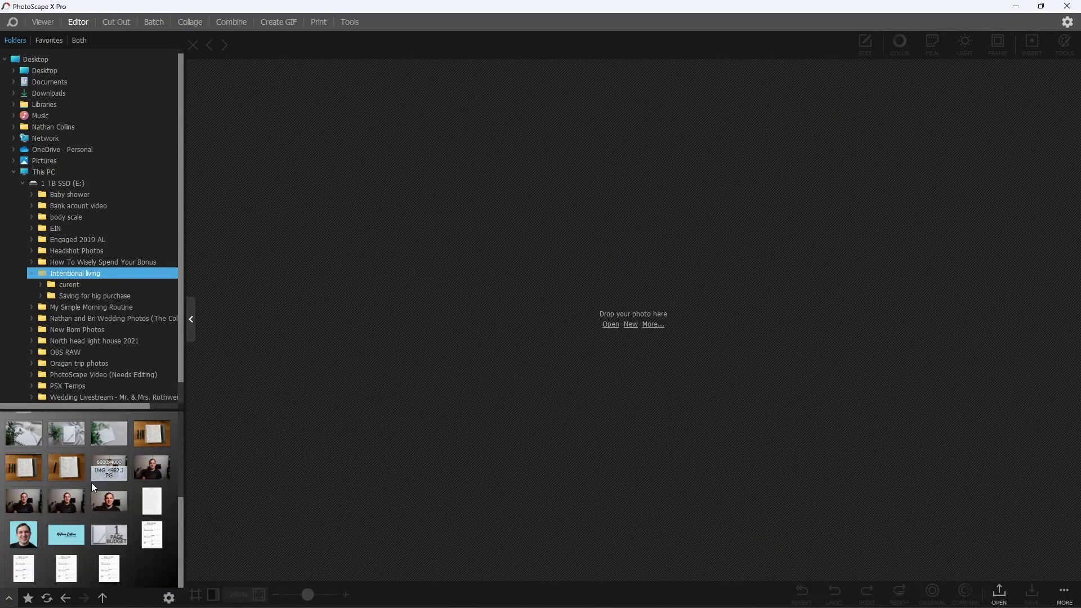
# - Open the blue-background headshot and apply a brushed blur across the whole face
pyautogui.click(23, 534)
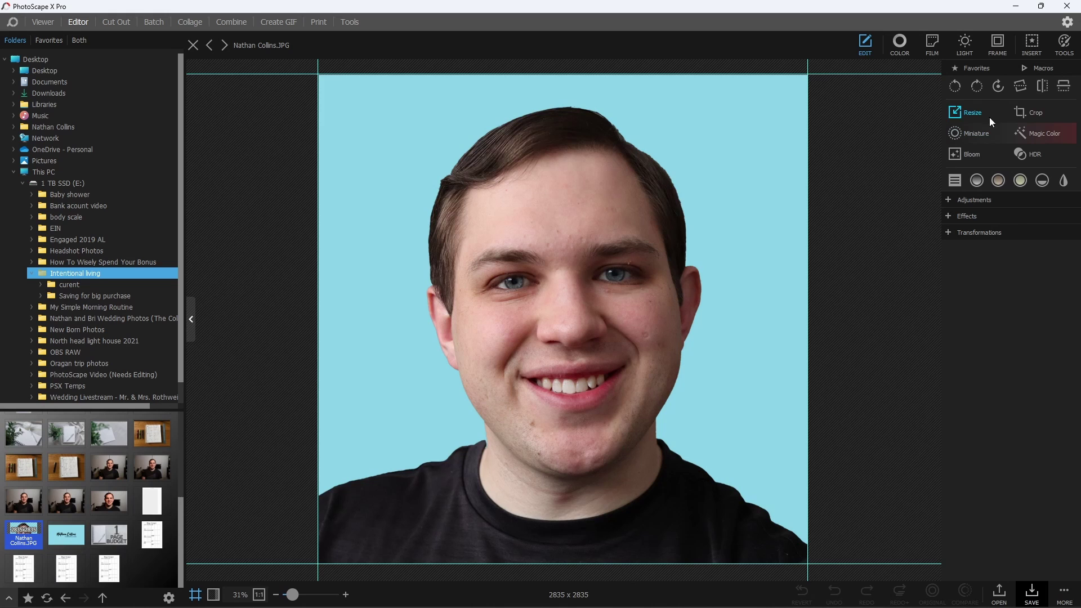
pyautogui.click(1065, 49)
pyautogui.click(1009, 154)
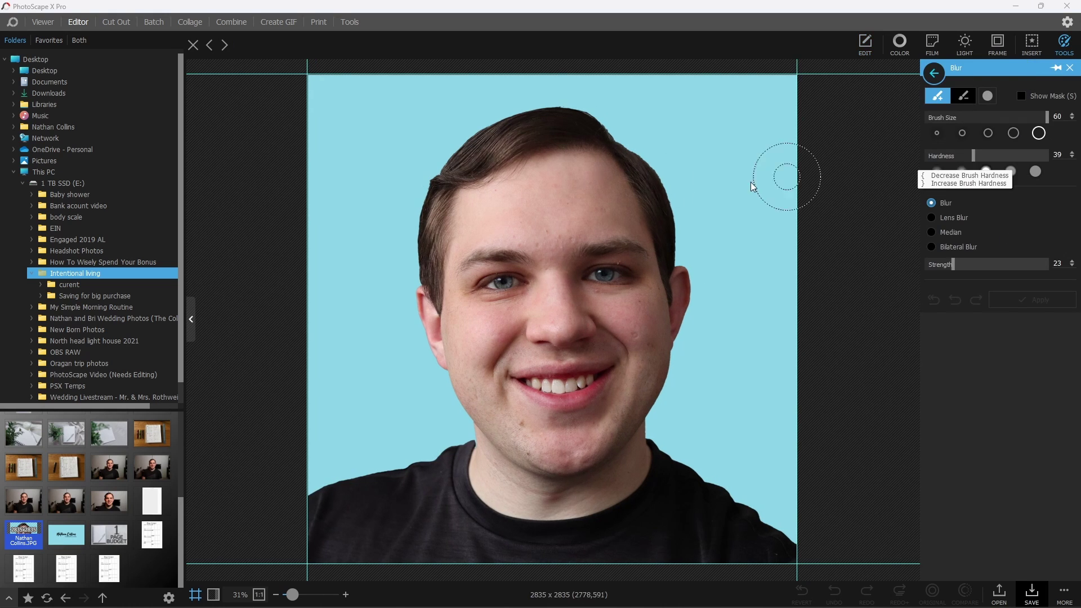
pyautogui.moveTo(480, 193)
pyautogui.mouseDown()
pyautogui.moveTo(537, 163)
pyautogui.moveTo(476, 228)
pyautogui.moveTo(497, 262)
pyautogui.moveTo(500, 377)
pyautogui.moveTo(518, 425)
pyautogui.moveTo(583, 447)
pyautogui.moveTo(532, 438)
pyautogui.moveTo(572, 312)
pyautogui.moveTo(540, 238)
pyautogui.moveTo(598, 317)
pyautogui.moveTo(616, 272)
pyautogui.mouseUp()
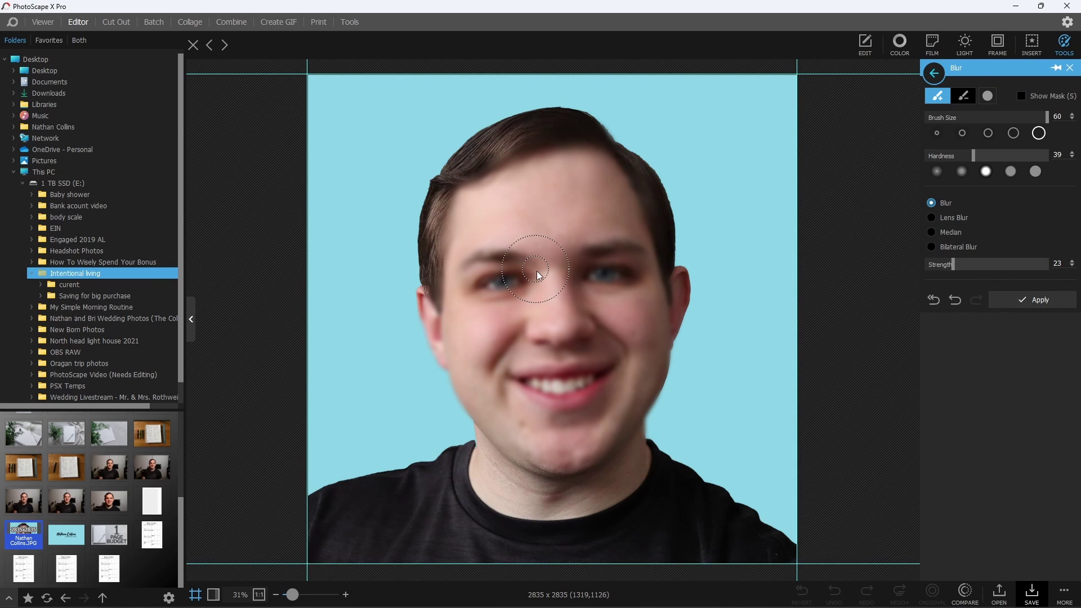
pyautogui.click(1033, 299)
# - Copy the blurred headshot to the clipboard
pyautogui.rightClick(501, 194)
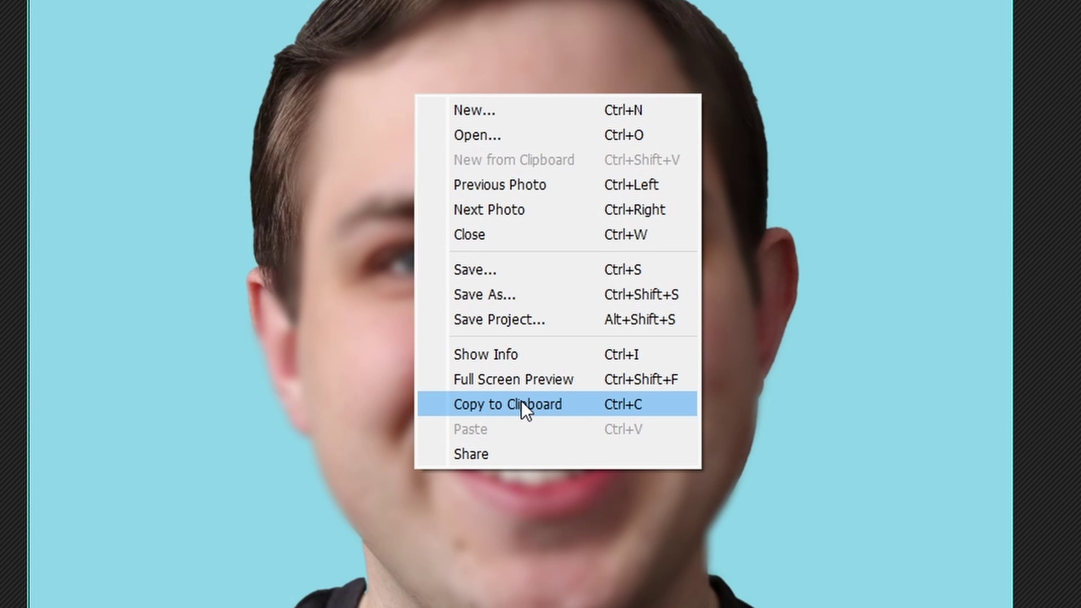
pyautogui.click(521, 400)
pyautogui.moveTo(618, 606)
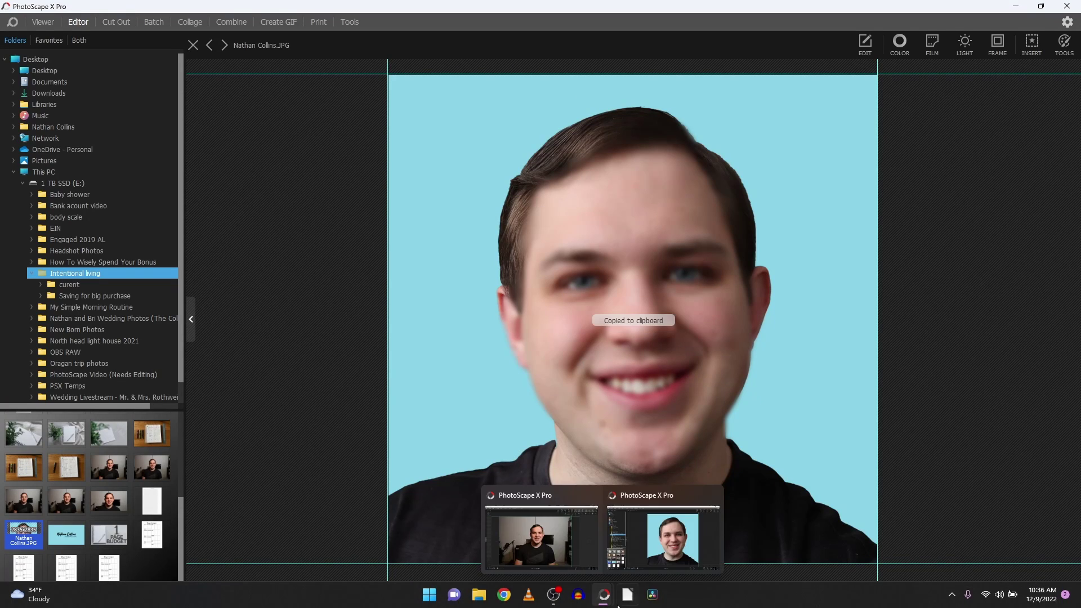
# - Paste the blurred headshot into the webcam portrait as a layer, scaled to about 48% and repositioned
pyautogui.click(559, 564)
pyautogui.rightClick(296, 266)
pyautogui.click(324, 432)
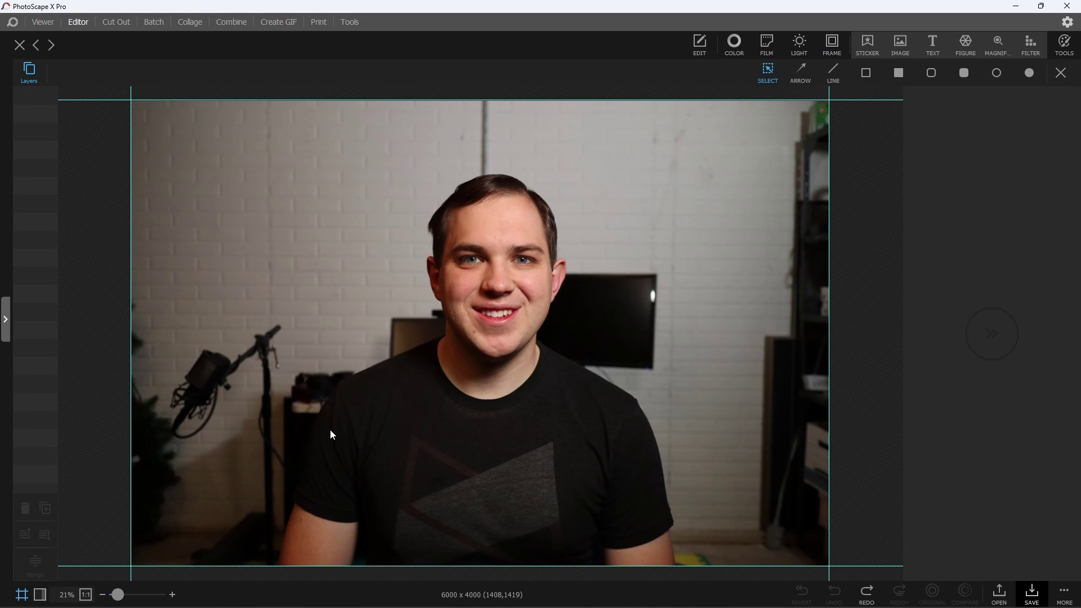
pyautogui.moveTo(584, 441); pyautogui.dragTo(435, 397)
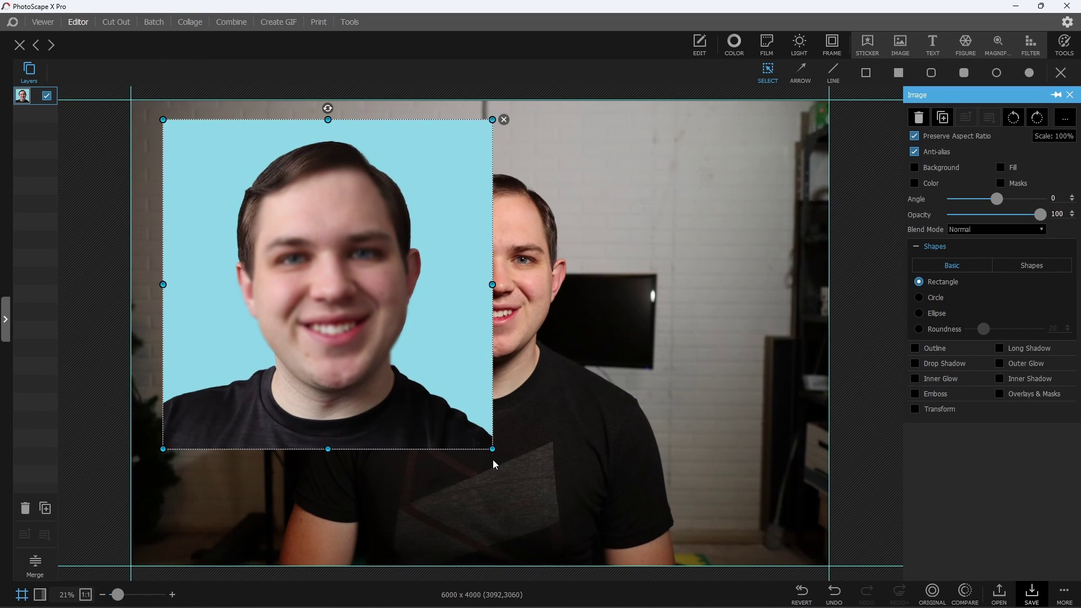
pyautogui.moveTo(492, 449); pyautogui.dragTo(321, 277)
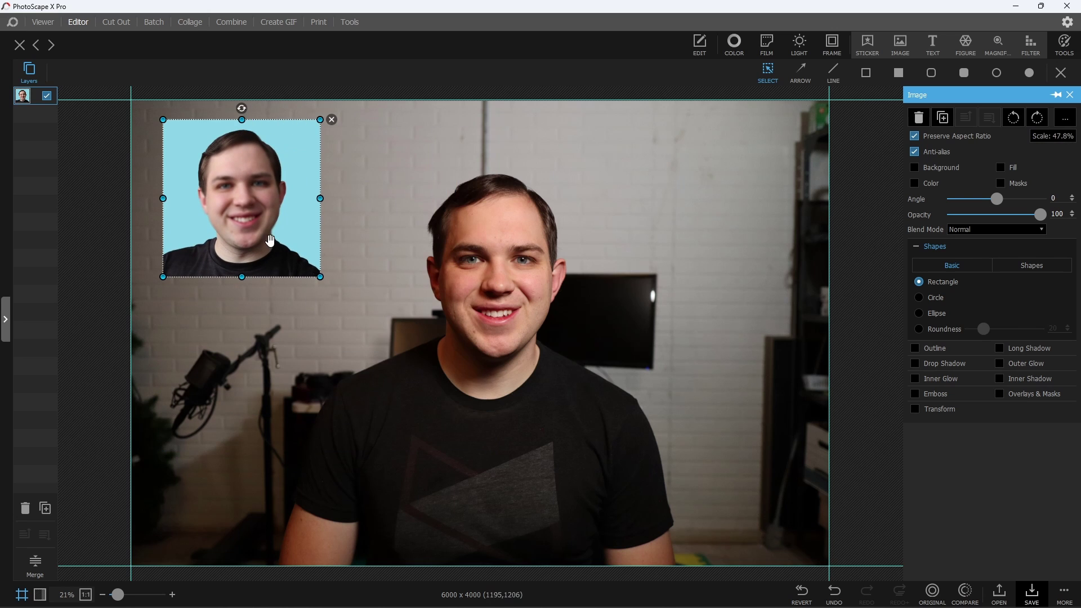
pyautogui.moveTo(272, 238); pyautogui.dragTo(327, 218)
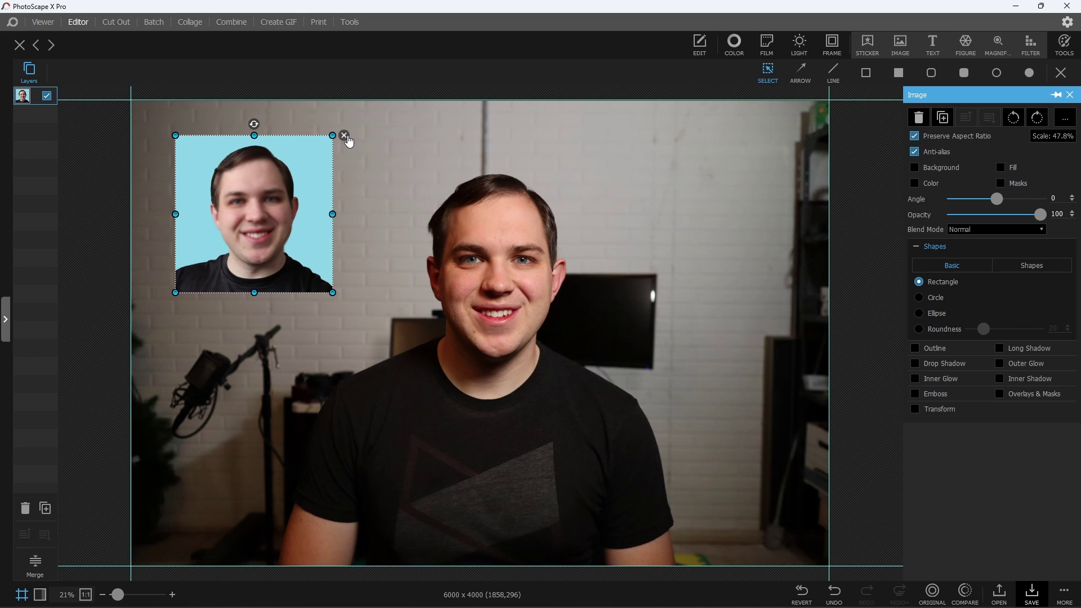
pyautogui.moveTo(262, 237); pyautogui.dragTo(318, 232)
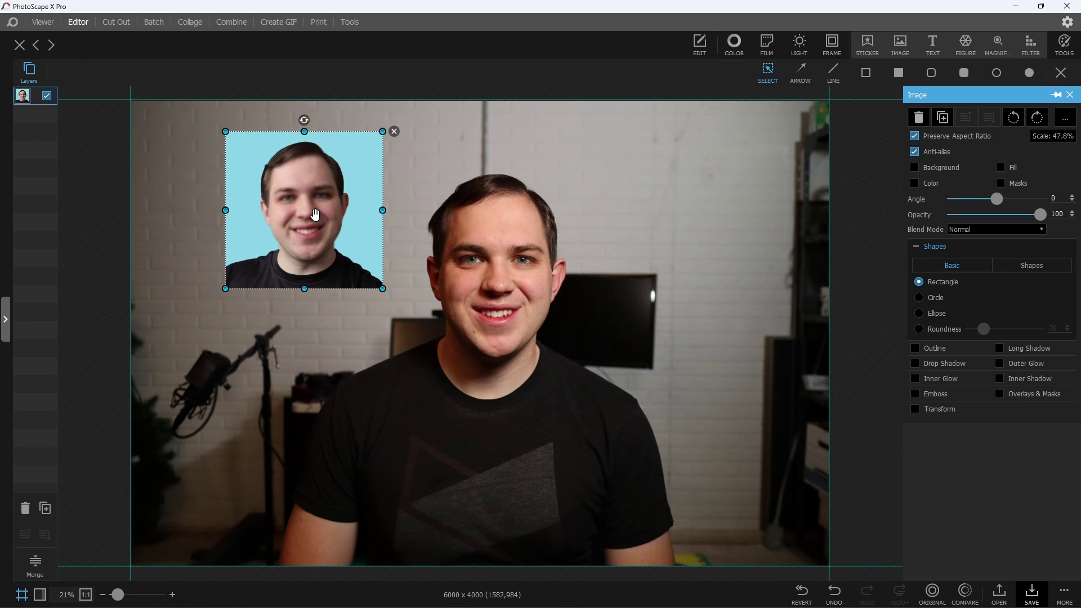
pyautogui.click(403, 214)
pyautogui.click(328, 188)
# - Turn on masking for the face layer and brush a test mask, then delete the layer
pyautogui.click(1001, 183)
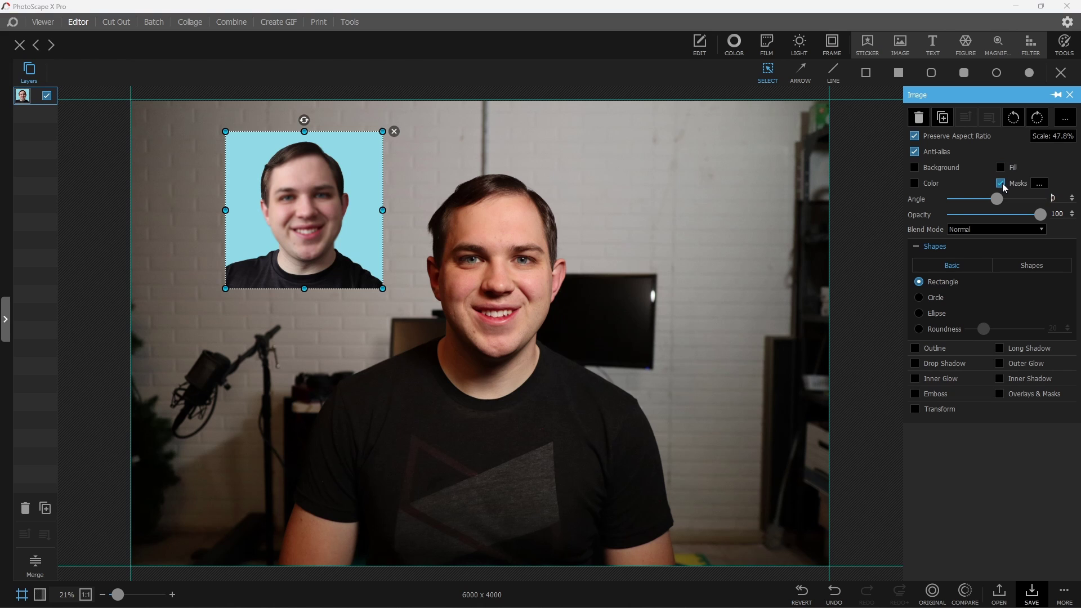
pyautogui.click(1040, 183)
pyautogui.moveTo(640, 120)
pyautogui.mouseDown()
pyautogui.moveTo(662, 163)
pyautogui.moveTo(640, 124)
pyautogui.moveTo(687, 141)
pyautogui.moveTo(678, 231)
pyautogui.moveTo(709, 172)
pyautogui.moveTo(647, 96)
pyautogui.moveTo(680, 117)
pyautogui.moveTo(637, 108)
pyautogui.moveTo(660, 160)
pyautogui.moveTo(732, 224)
pyautogui.mouseUp()
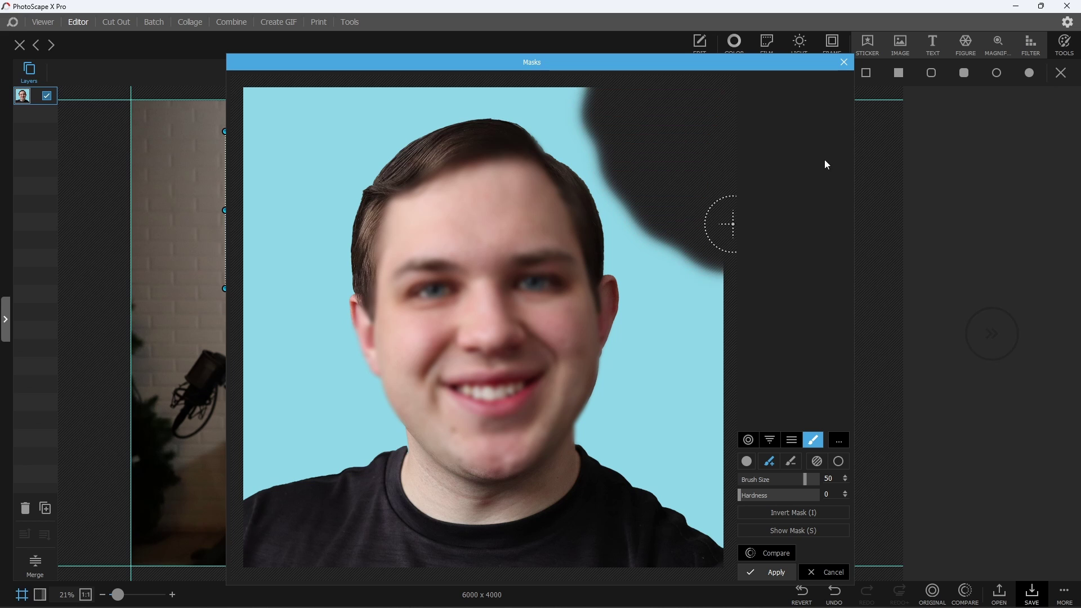
pyautogui.click(844, 64)
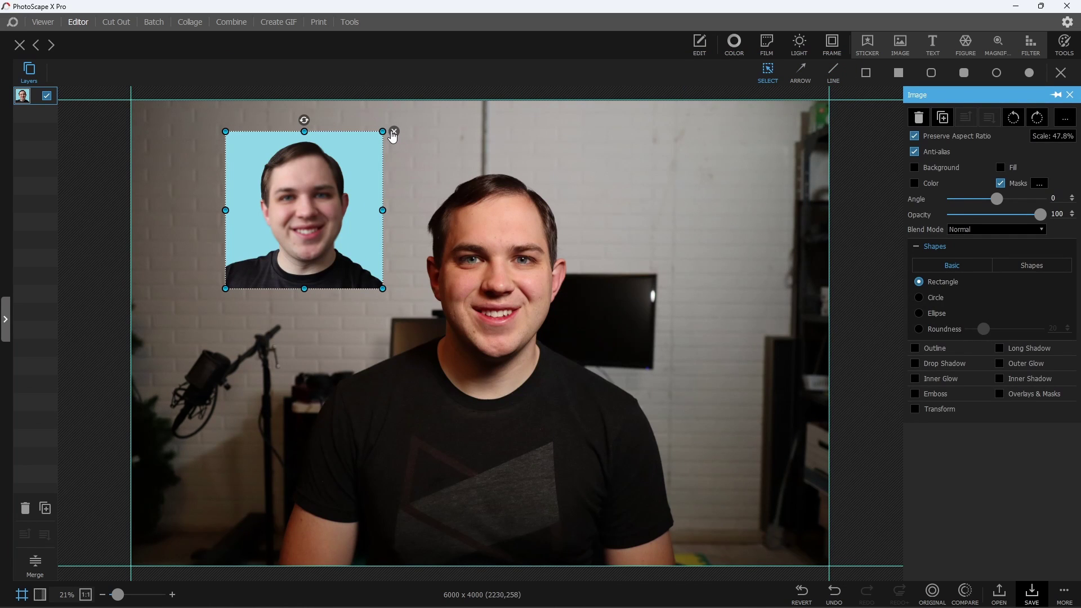
pyautogui.press('Delete')
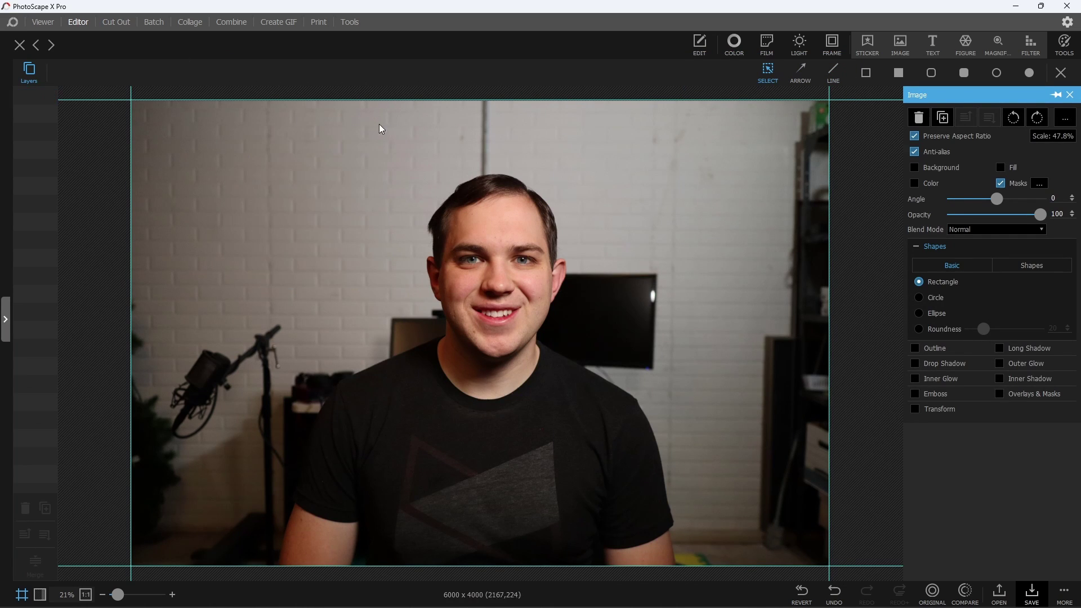
# - Load the clipboard portrait into Cut Out and magic-erase its blue background
pyautogui.click(119, 22)
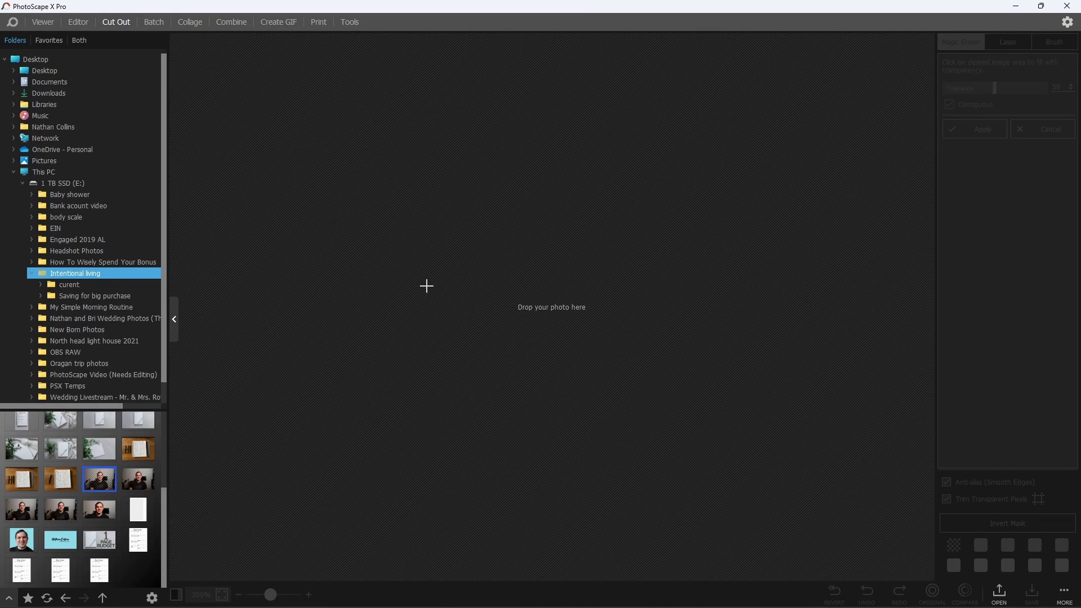
pyautogui.rightClick(529, 404)
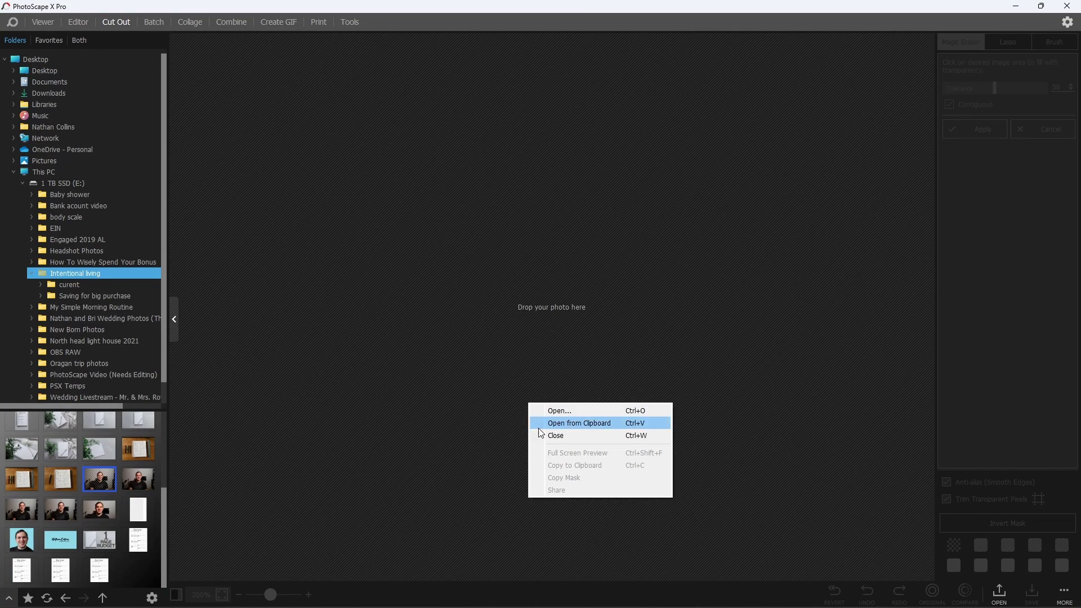
pyautogui.click(558, 423)
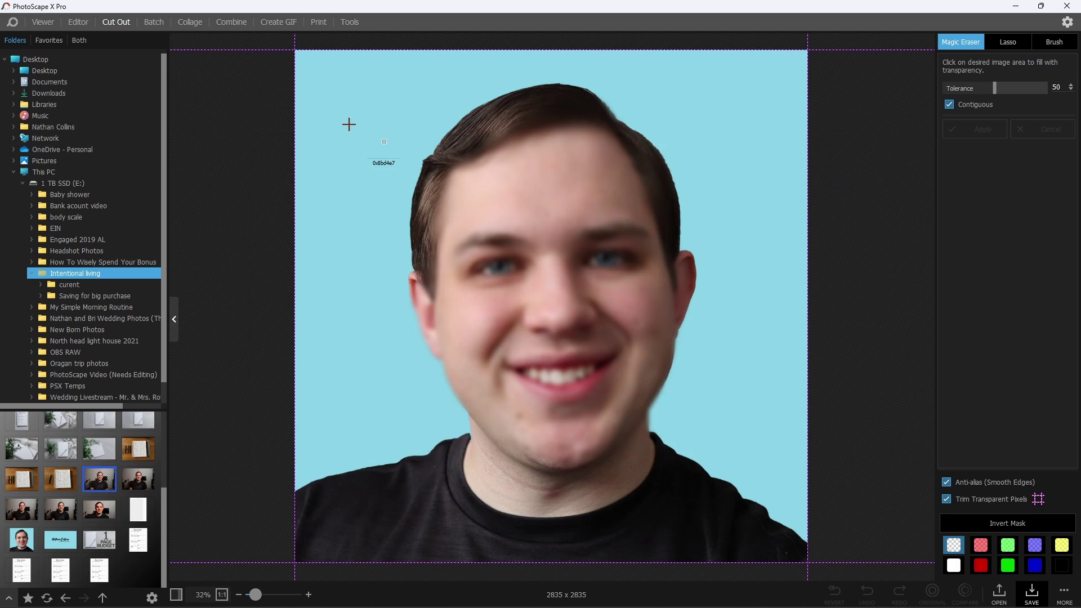
pyautogui.click(349, 123)
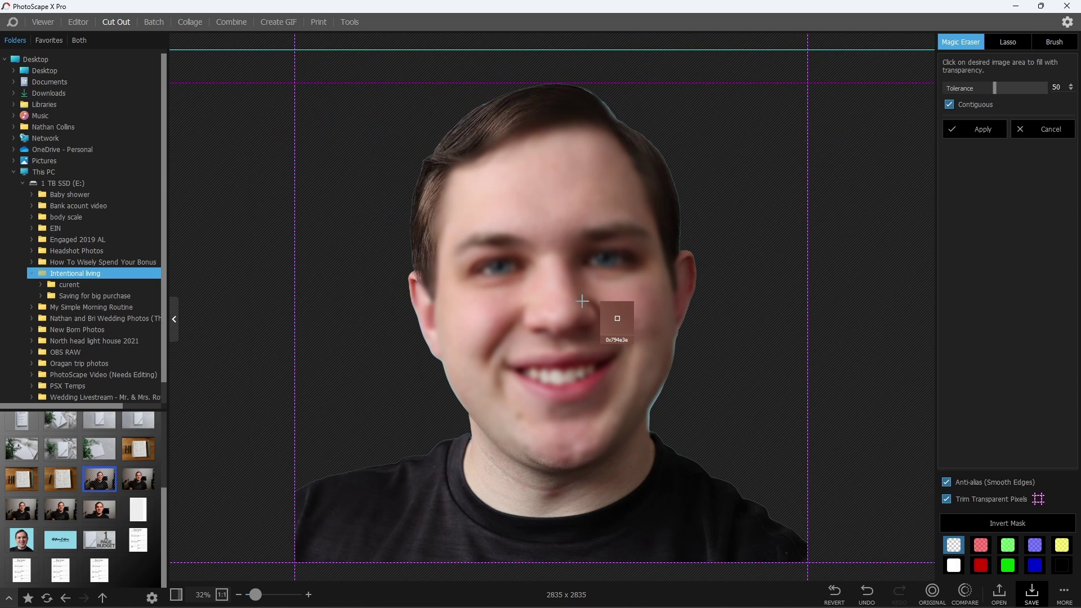
# - Copy the cut-out face to the clipboard and return to the room photo in the Editor
pyautogui.rightClick(550, 305)
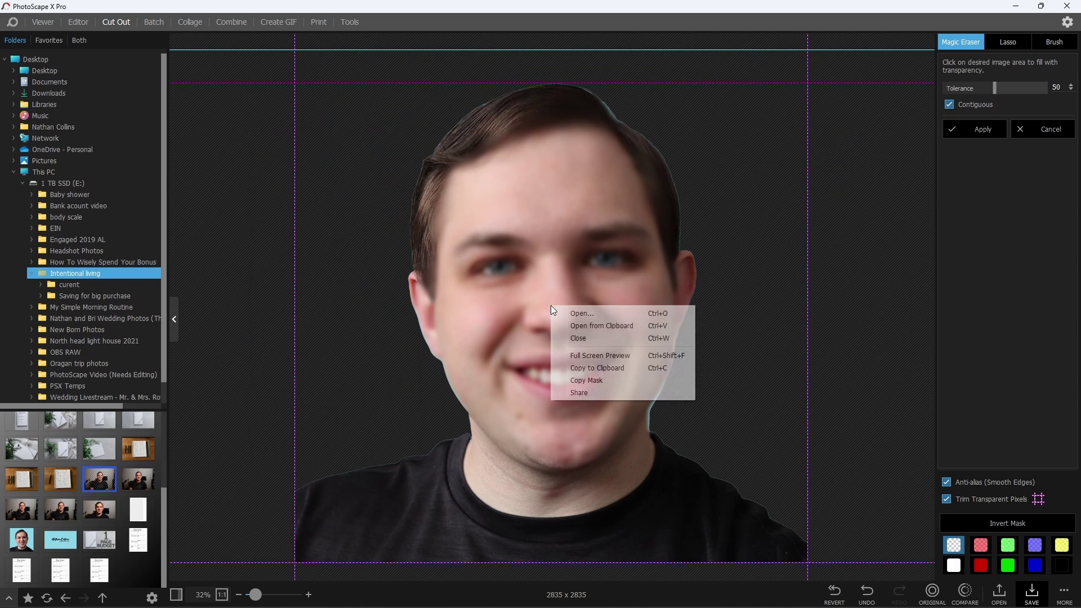
pyautogui.click(602, 369)
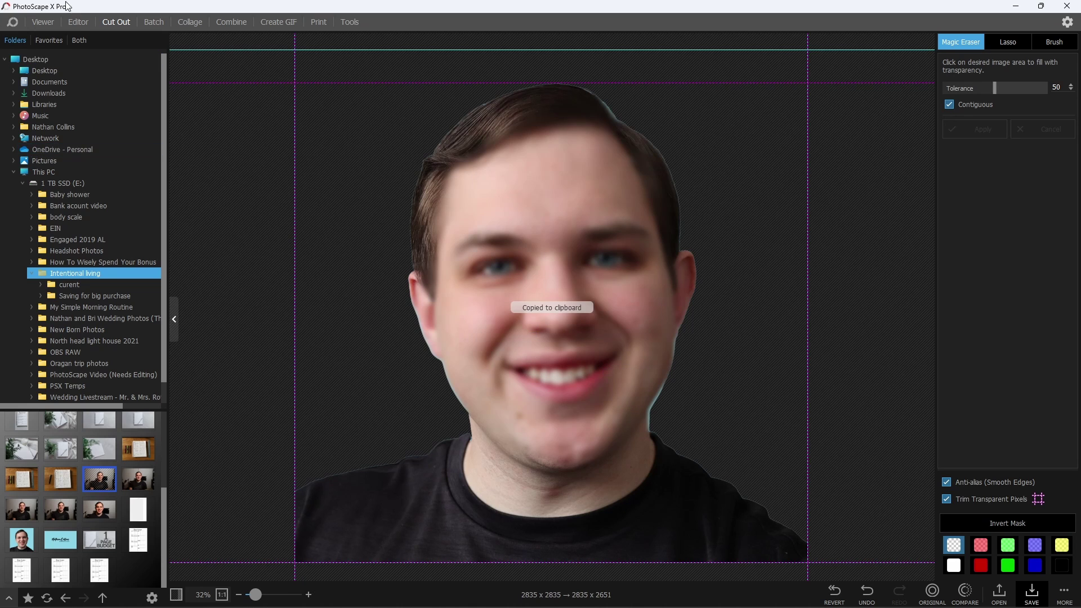
pyautogui.click(77, 21)
# - Paste the cut-out face as a 44.2%-scaled layer at the room photo's upper left
pyautogui.rightClick(243, 194)
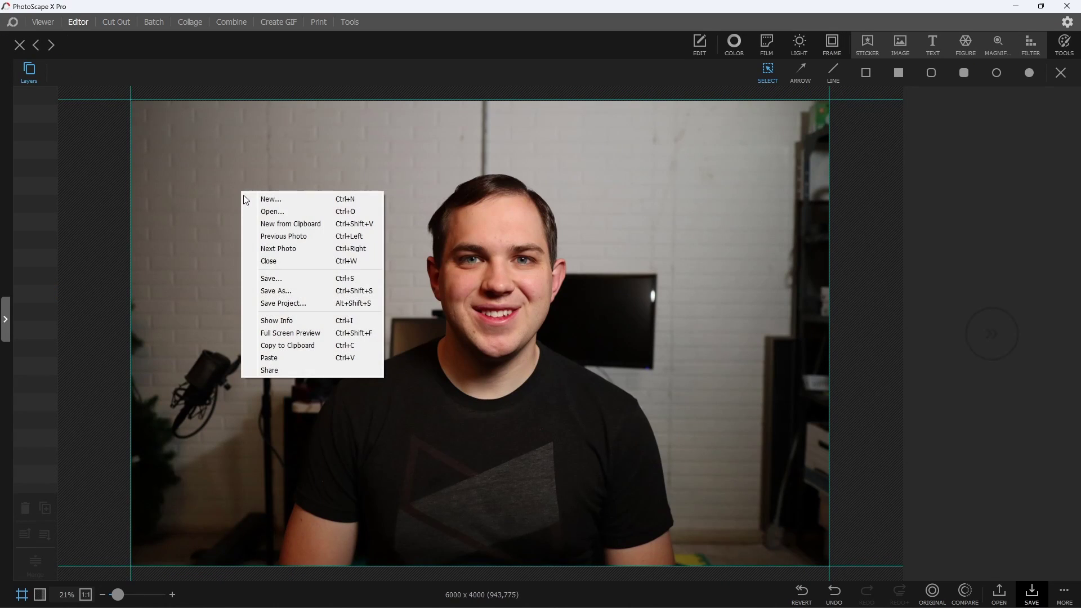
pyautogui.click(282, 355)
pyautogui.moveTo(649, 490); pyautogui.dragTo(324, 254)
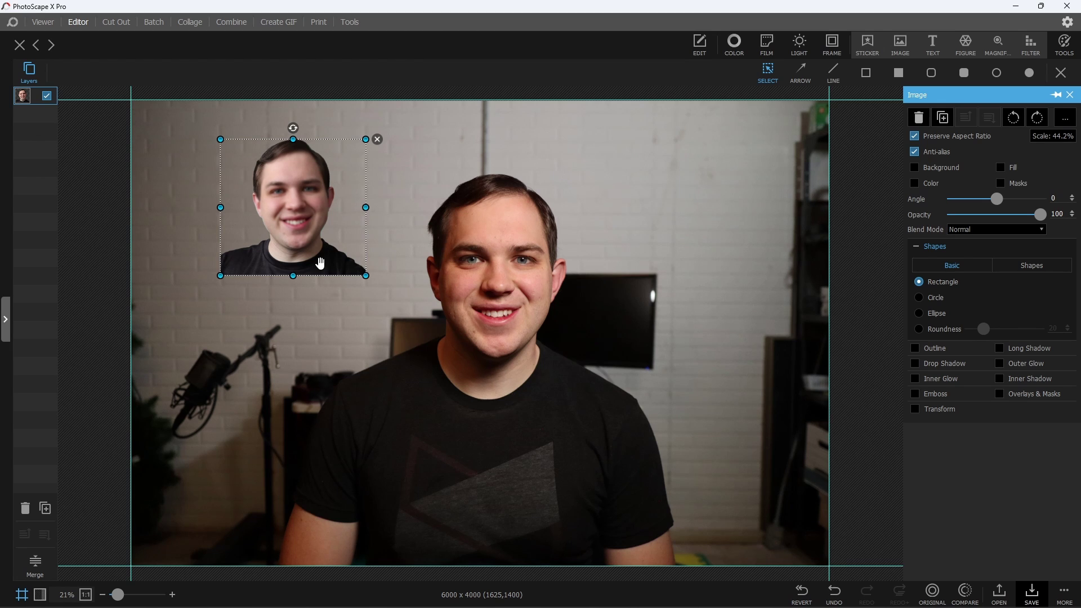
pyautogui.click(699, 46)
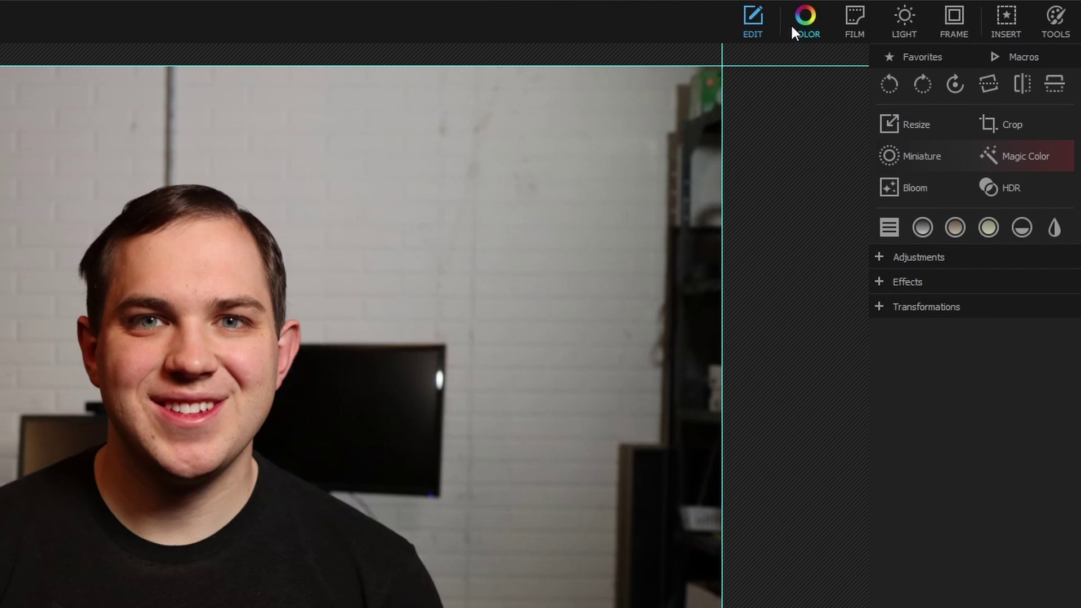
pyautogui.click(881, 258)
pyautogui.scroll(-1, 983, 568)
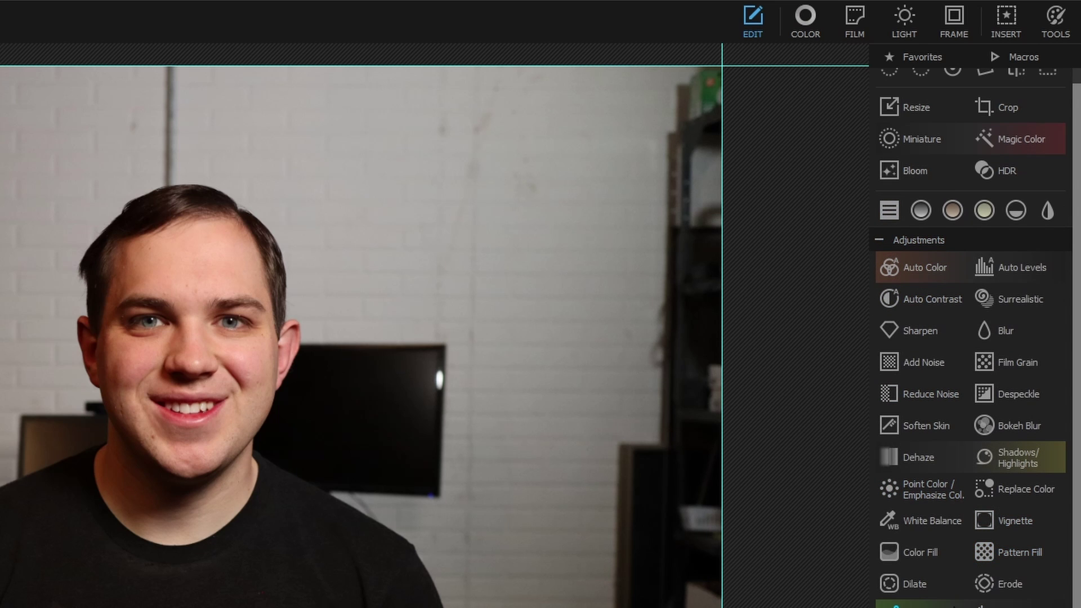
pyautogui.scroll(-10, 1039, 470)
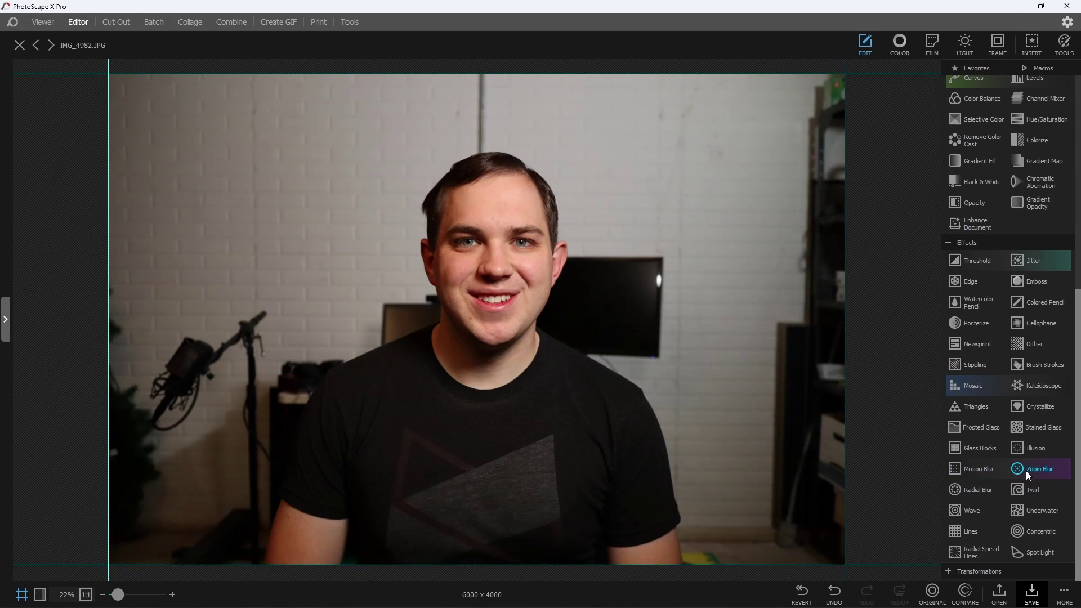
pyautogui.click(1039, 469)
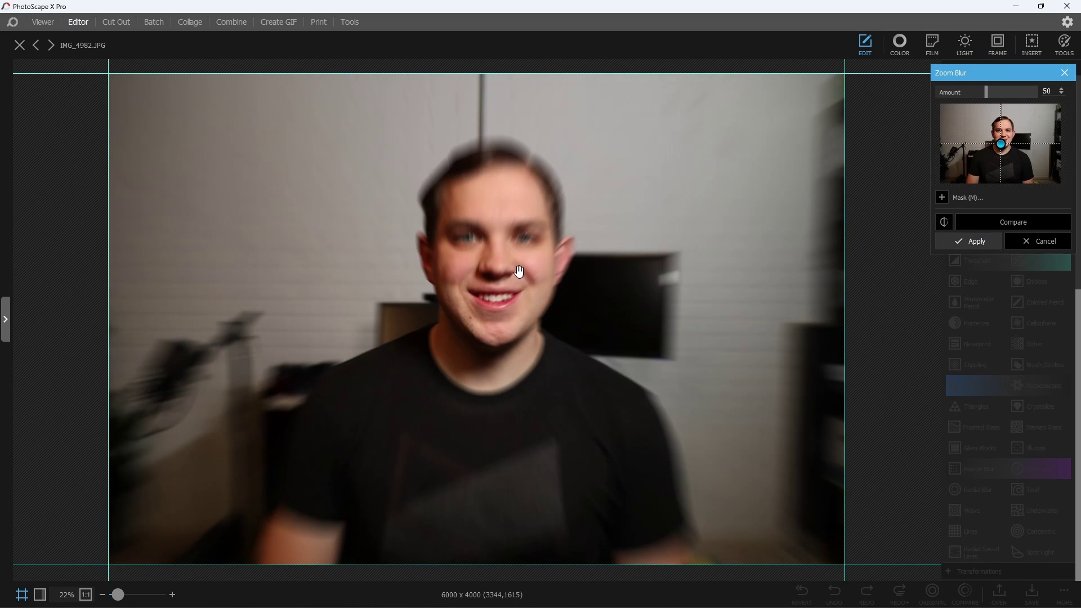
pyautogui.moveTo(1001, 146); pyautogui.dragTo(1004, 135)
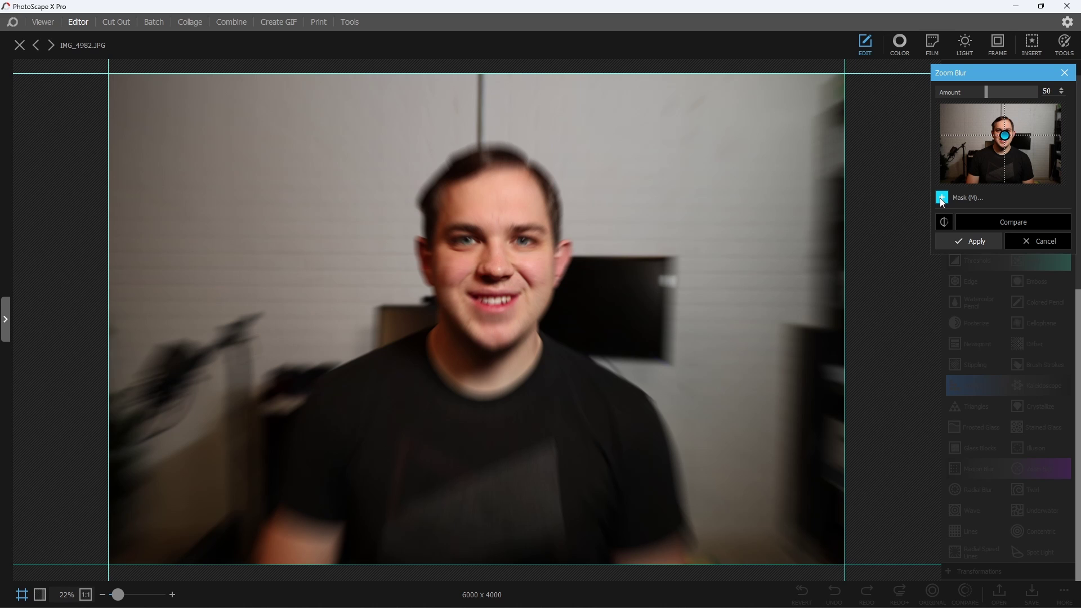
pyautogui.click(1022, 241)
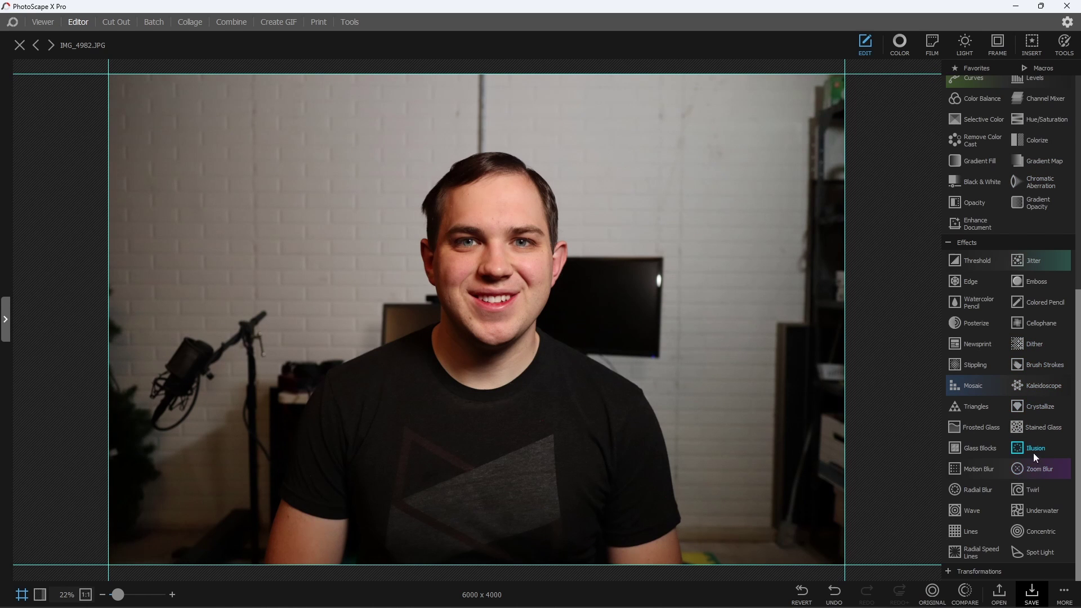
pyautogui.scroll(4, 1018, 435)
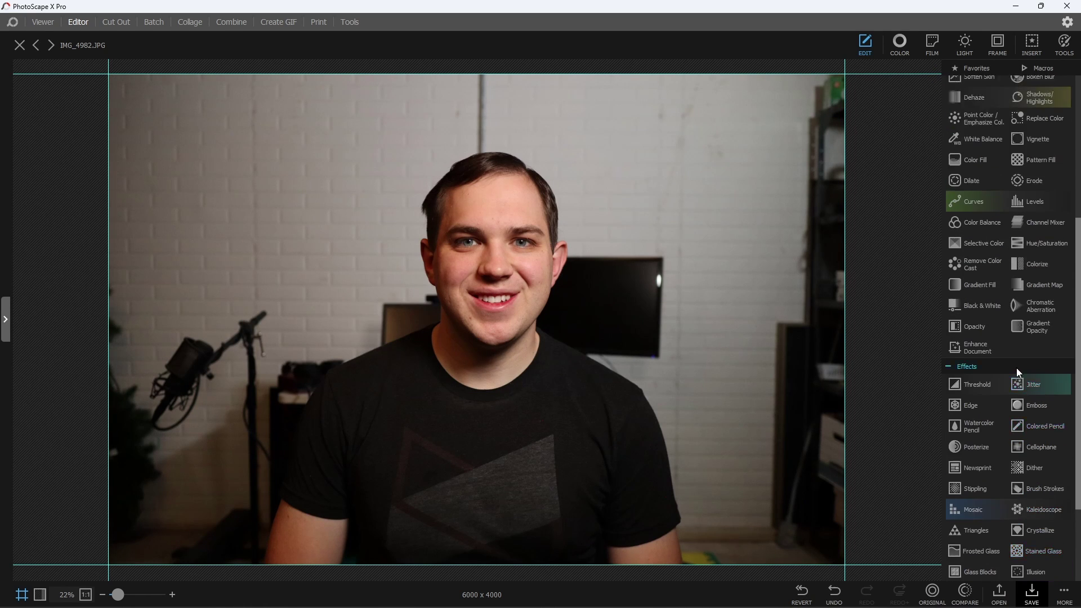
# - Add a Blur at radius 79.8 and paint a mask over the forehead, cheeks, ear and chin
pyautogui.click(1025, 128)
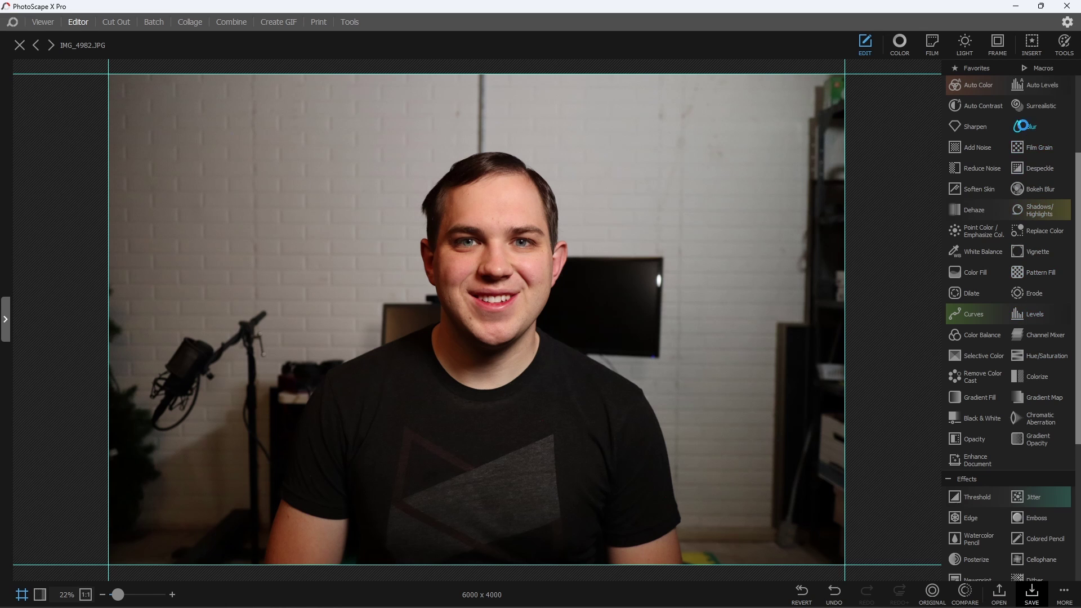
pyautogui.click(1004, 174)
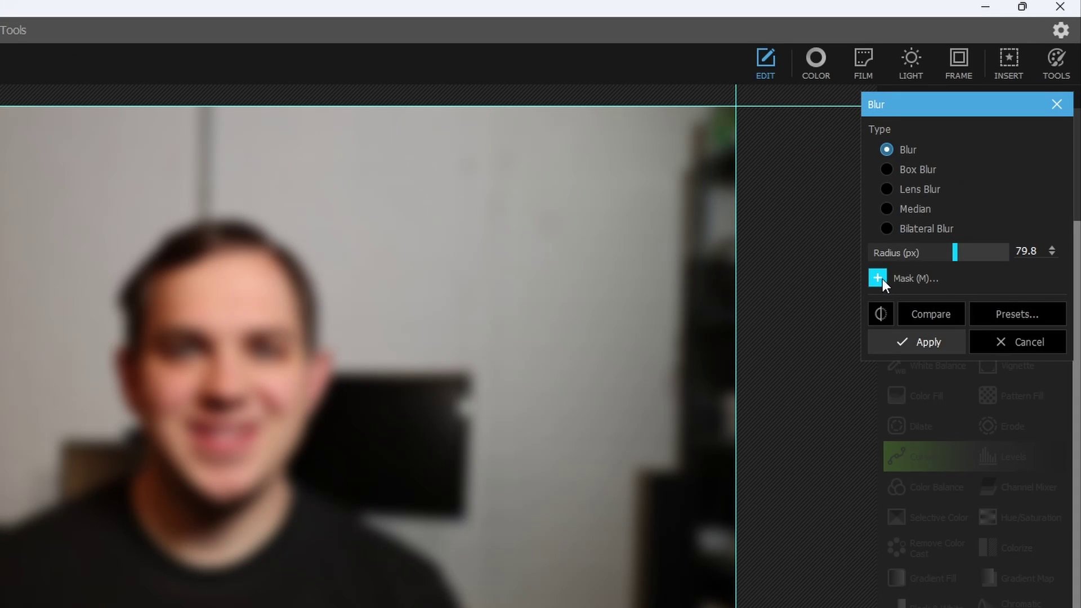
pyautogui.click(877, 277)
pyautogui.moveTo(193, 295)
pyautogui.mouseDown()
pyautogui.moveTo(191, 276)
pyautogui.moveTo(243, 286)
pyautogui.moveTo(256, 444)
pyautogui.moveTo(172, 352)
pyautogui.moveTo(203, 365)
pyautogui.moveTo(160, 483)
pyautogui.moveTo(202, 565)
pyautogui.moveTo(284, 483)
pyautogui.moveTo(268, 420)
pyautogui.mouseUp()
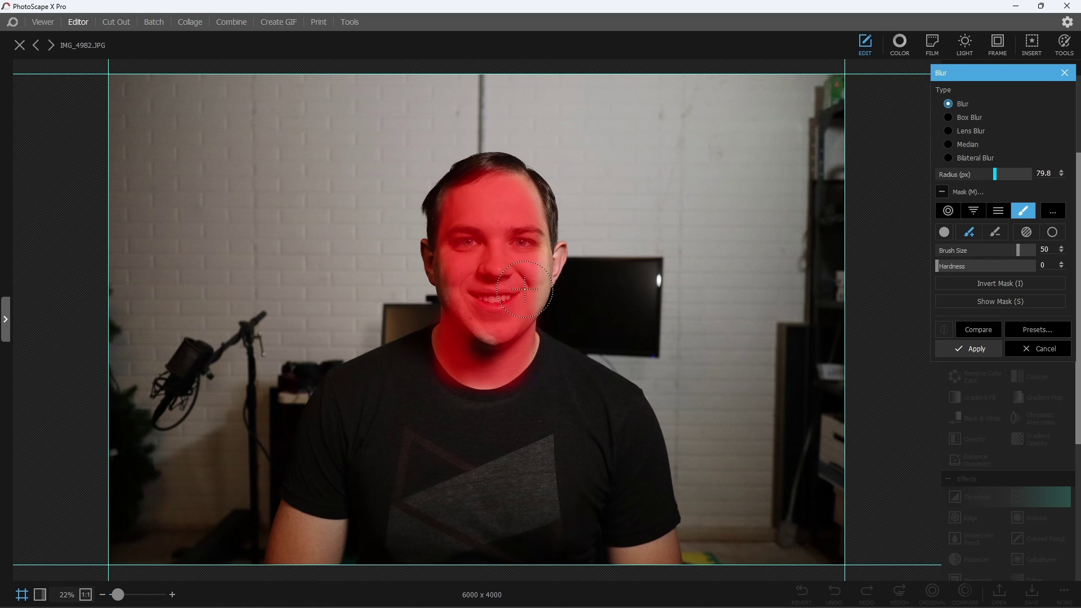
pyautogui.moveTo(525, 289)
pyautogui.mouseDown()
pyautogui.moveTo(558, 255)
pyautogui.moveTo(542, 265)
pyautogui.moveTo(541, 209)
pyautogui.moveTo(506, 173)
pyautogui.moveTo(459, 195)
pyautogui.moveTo(451, 272)
pyautogui.mouseUp()
pyautogui.moveTo(446, 233)
pyautogui.mouseDown()
pyautogui.moveTo(447, 274)
pyautogui.moveTo(526, 352)
pyautogui.moveTo(533, 337)
pyautogui.moveTo(485, 380)
pyautogui.moveTo(454, 345)
pyautogui.mouseUp()
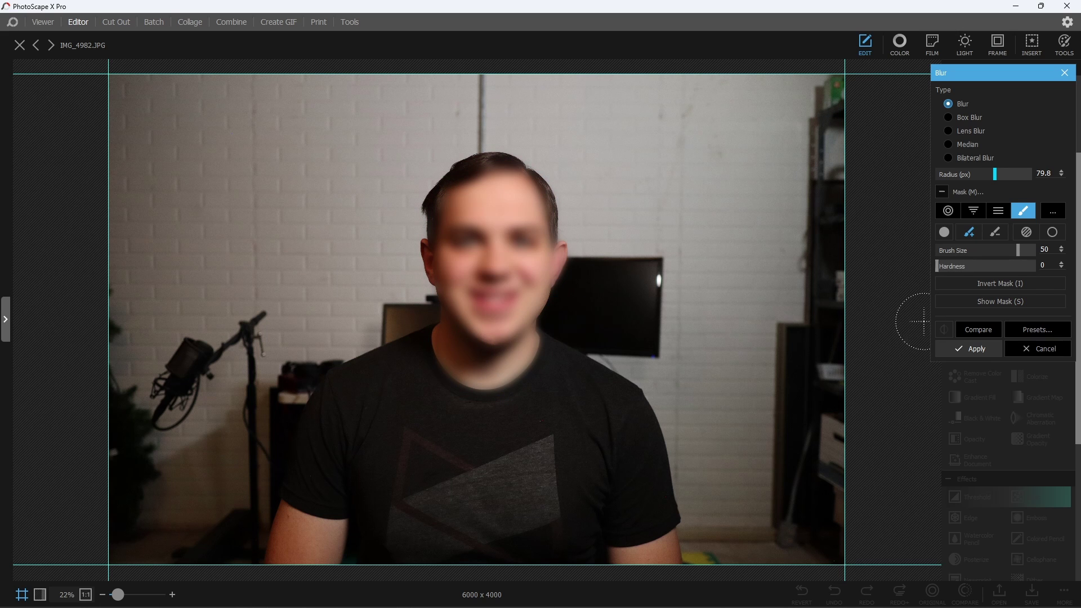
# - Invert the mask so only the background blurs, and trim it to keep the hair edges sharp
pyautogui.click(1020, 289)
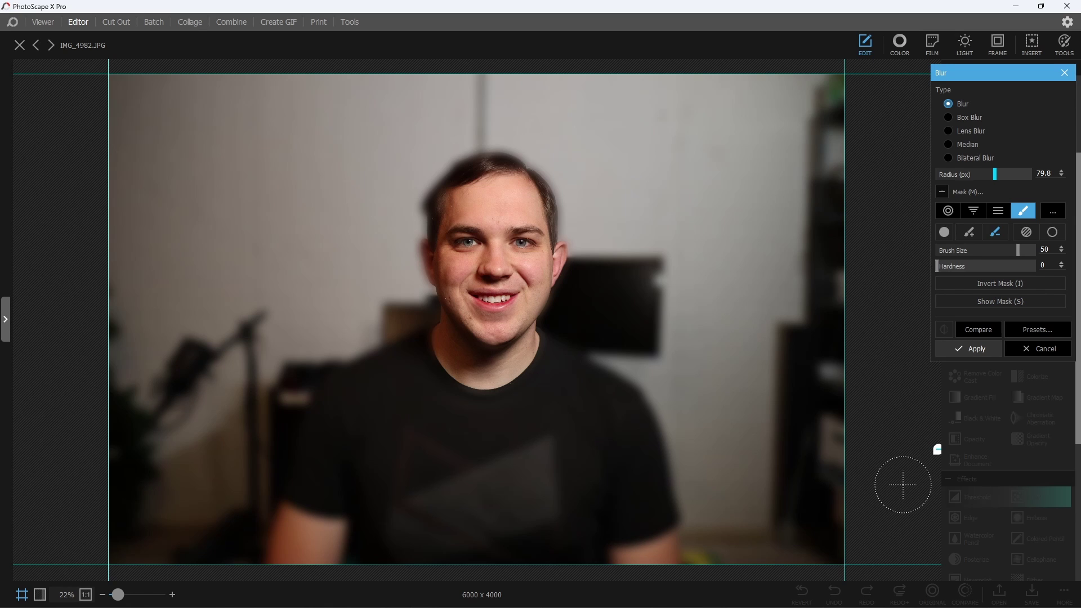
pyautogui.press('s')
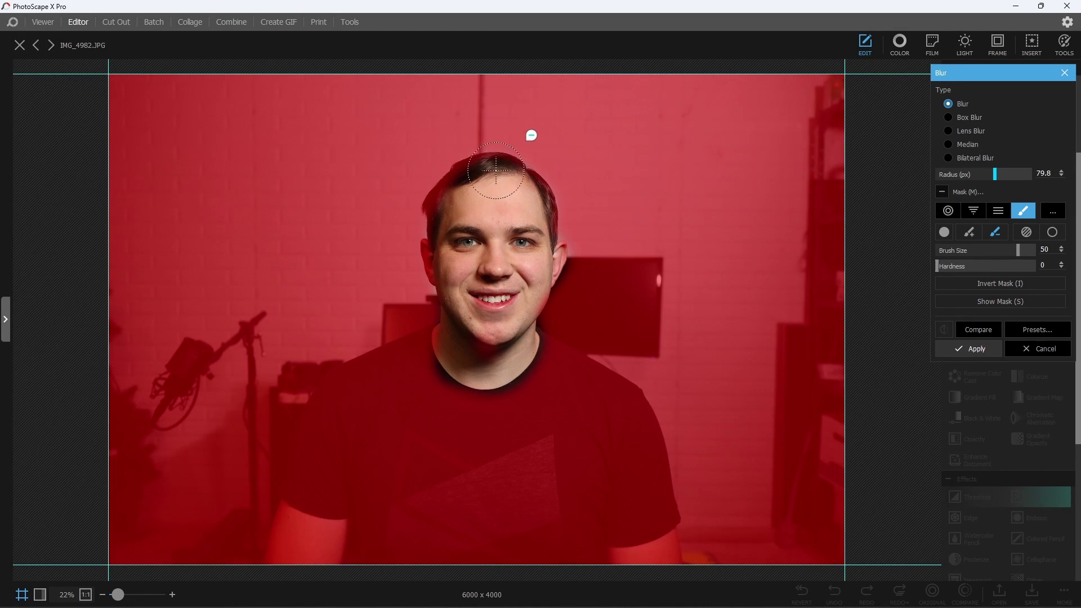
pyautogui.moveTo(495, 170)
pyautogui.mouseDown()
pyautogui.moveTo(441, 207)
pyautogui.moveTo(461, 184)
pyautogui.moveTo(482, 170)
pyautogui.moveTo(438, 229)
pyautogui.moveTo(437, 355)
pyautogui.moveTo(480, 381)
pyautogui.moveTo(554, 362)
pyautogui.moveTo(529, 333)
pyautogui.moveTo(546, 249)
pyautogui.moveTo(556, 256)
pyautogui.moveTo(539, 192)
pyautogui.moveTo(497, 166)
pyautogui.mouseUp()
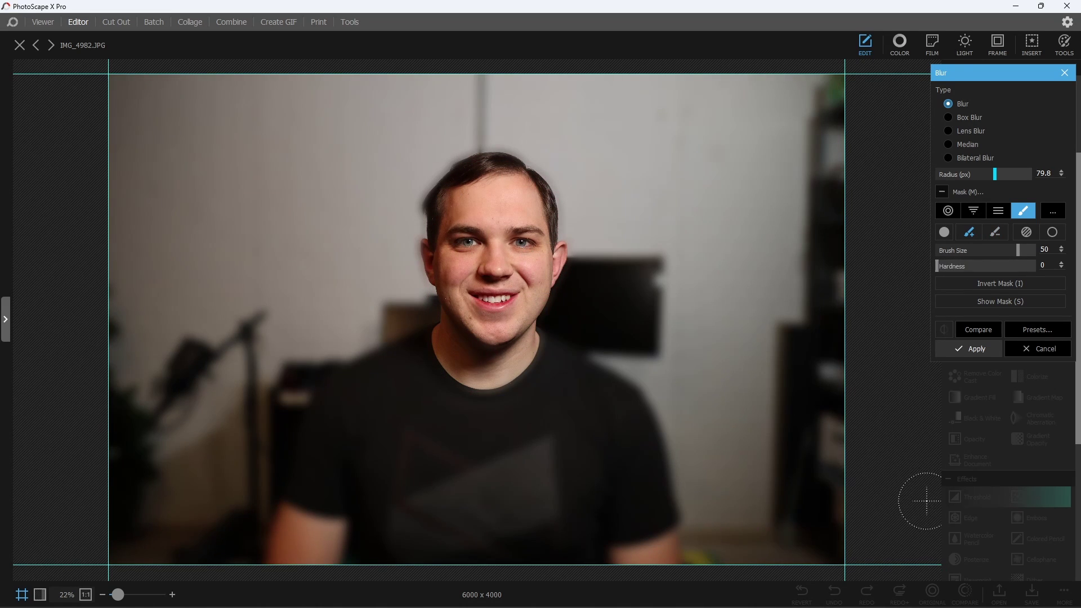
pyautogui.click(951, 596)
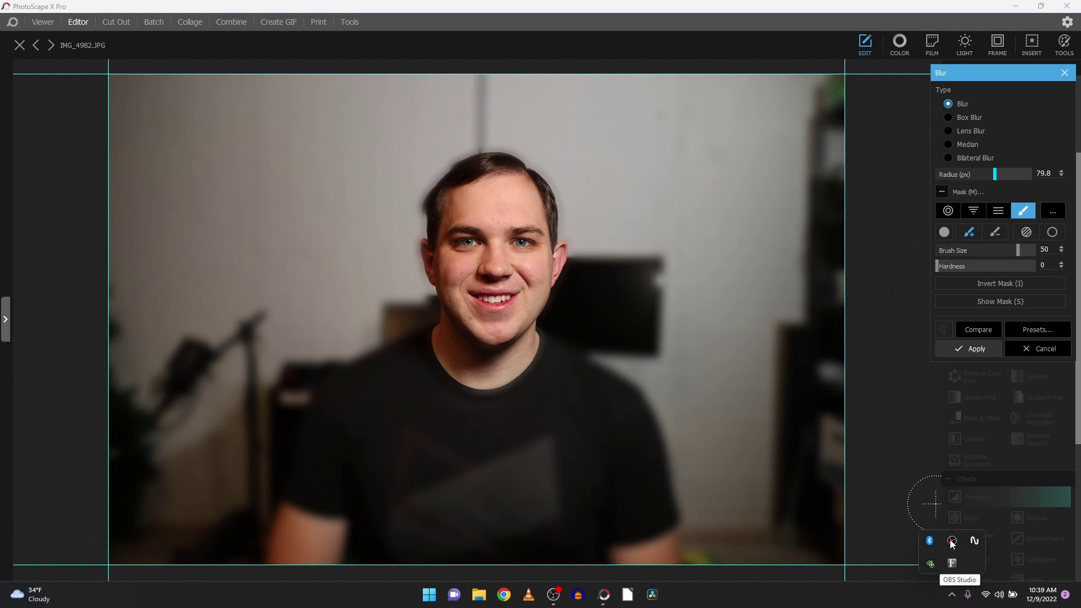